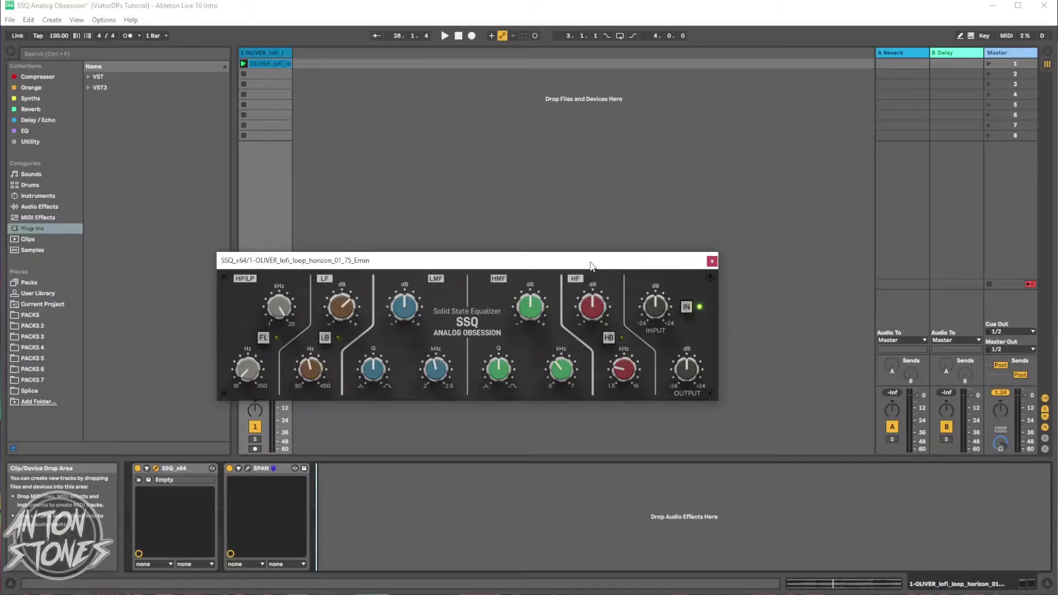
Switch to the browser and look through the image results for the SSL G 292 EQ, including the GroupDIY picture
left_click_drag(592, 266, 531, 275)
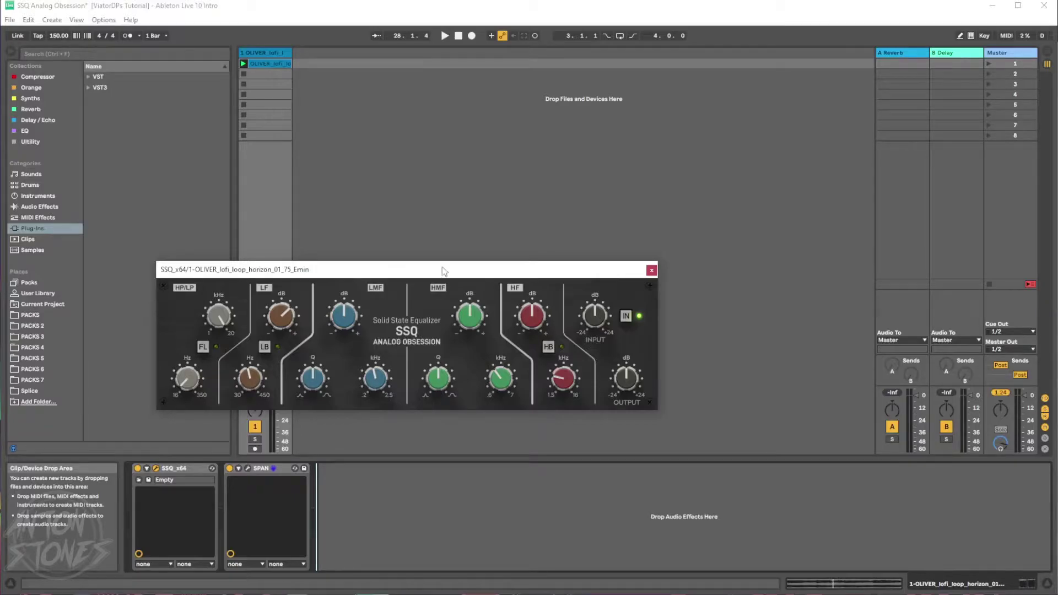
left_click(138, 0)
left_click(175, 40)
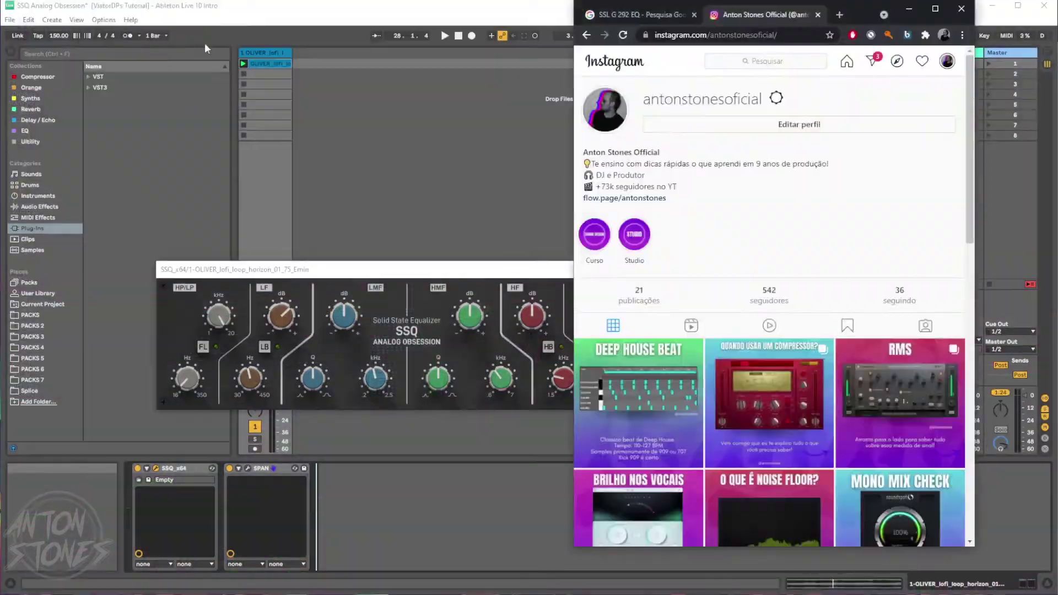
left_click(611, 15)
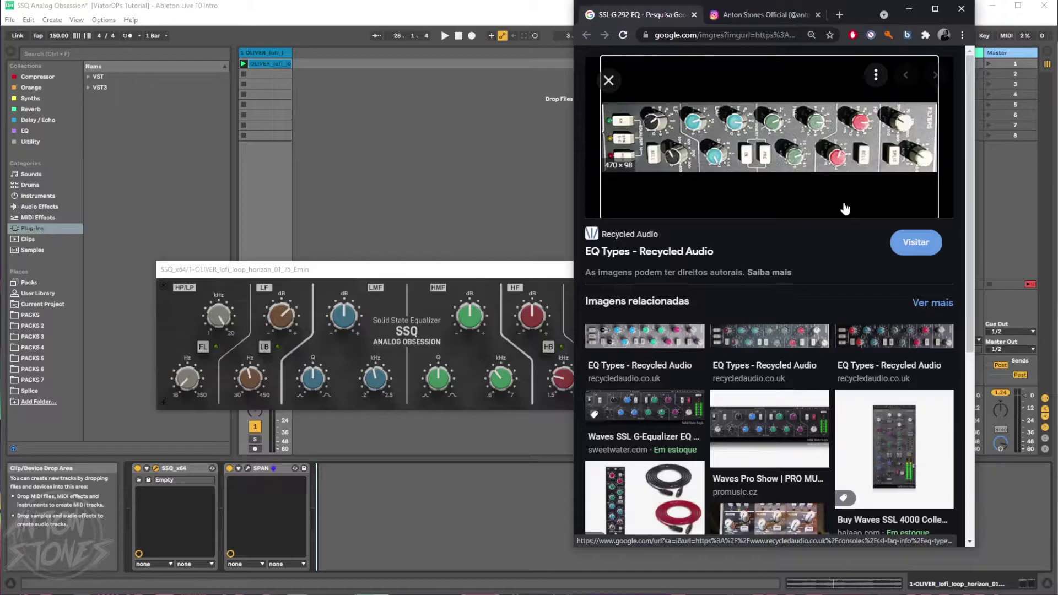
scroll(800, 309, "down", 2)
scroll(776, 353, "up", 2)
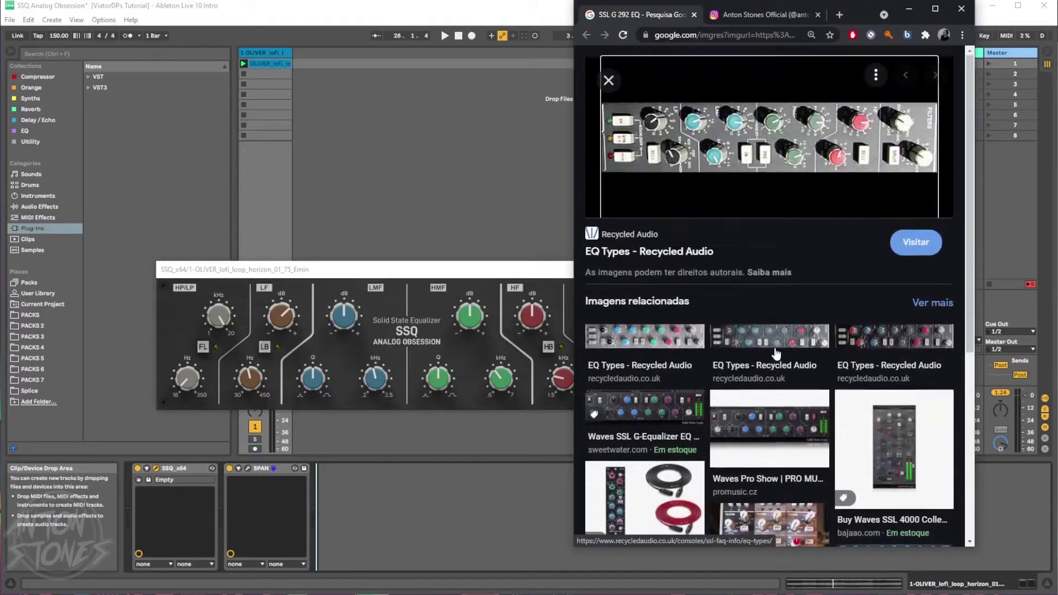
scroll(777, 364, "down", 4)
left_click(760, 359)
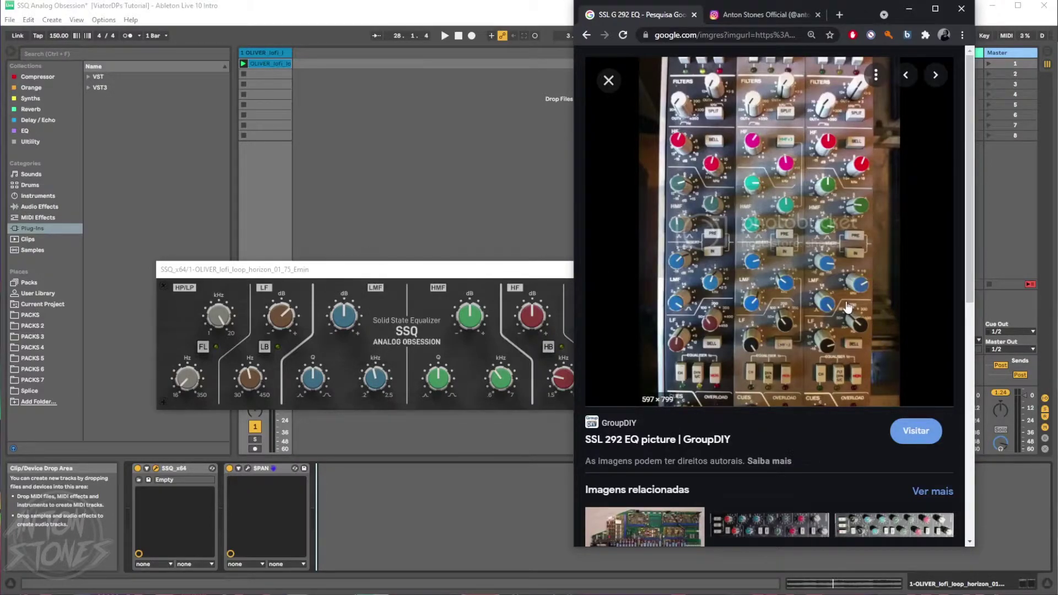
Look through the grid of music production posts on the open Instagram profile
left_click(764, 14)
scroll(829, 251, "down", 3)
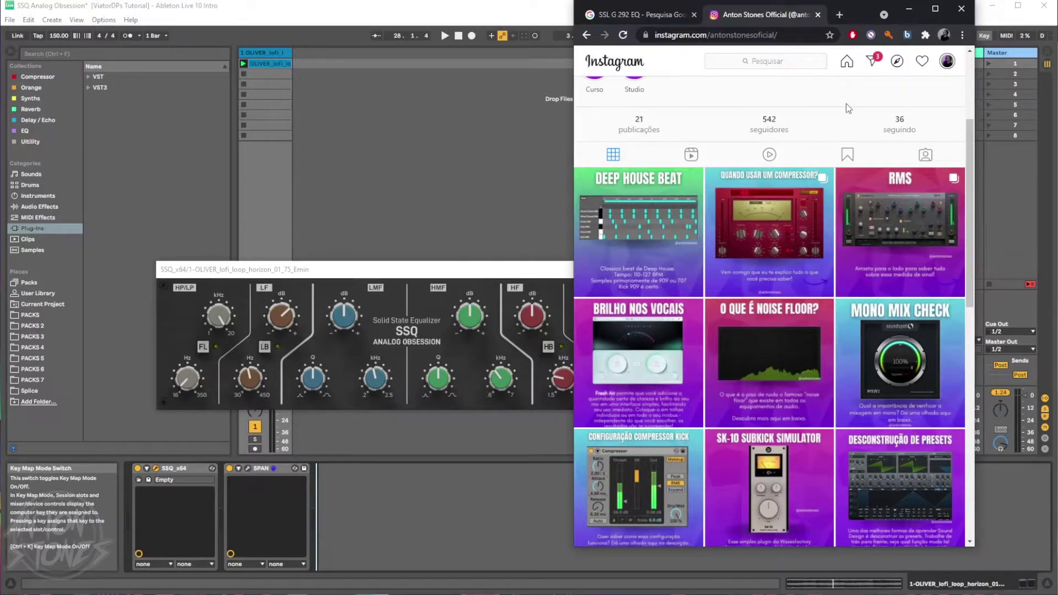
scroll(845, 103, "down", 3)
scroll(847, 110, "up", 2)
scroll(824, 245, "up", 3)
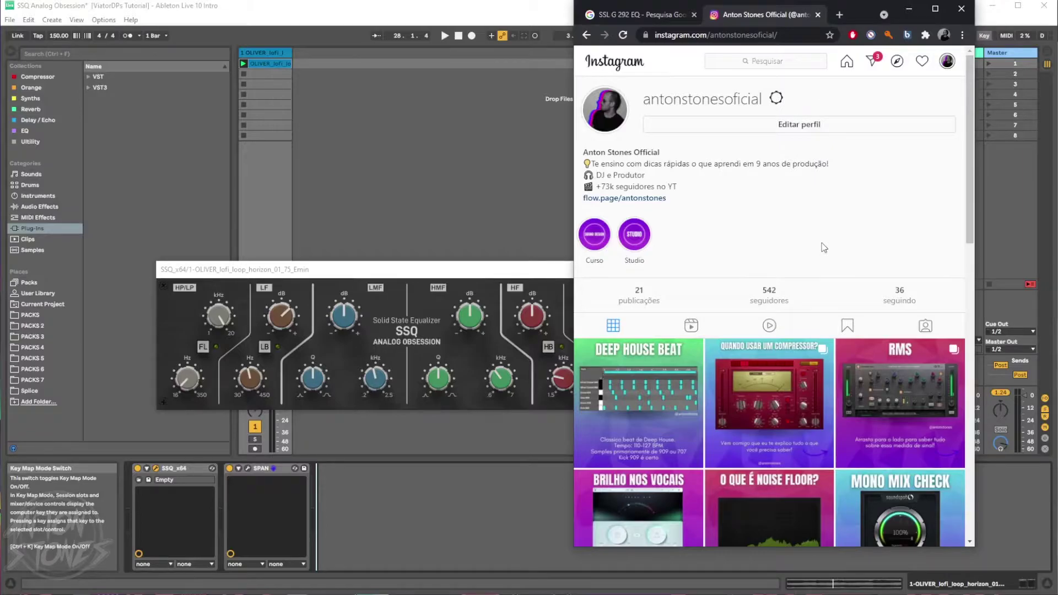
scroll(824, 247, "down", 2)
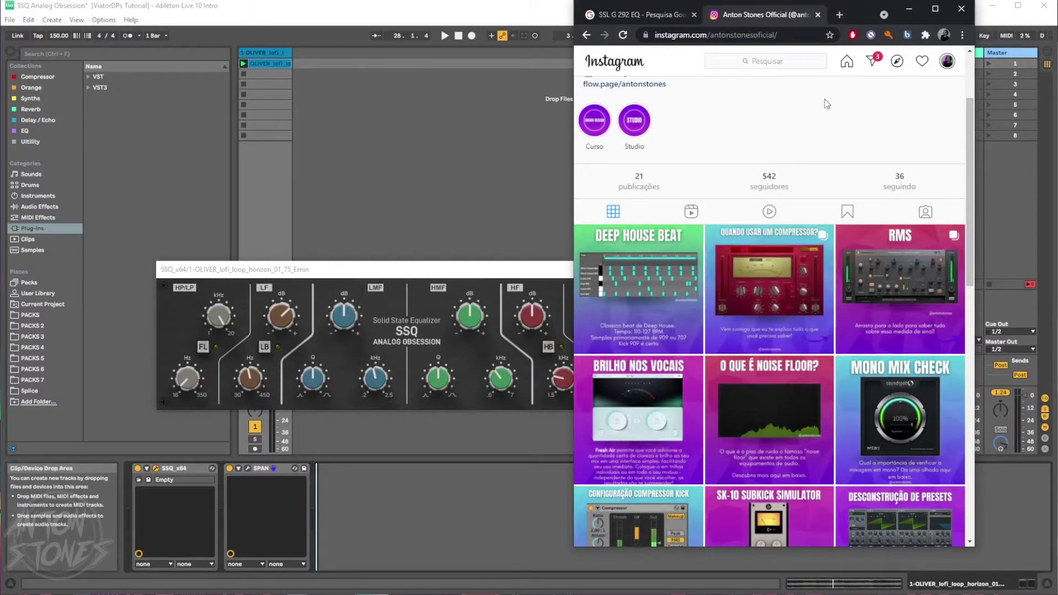
scroll(824, 99, "up", 2)
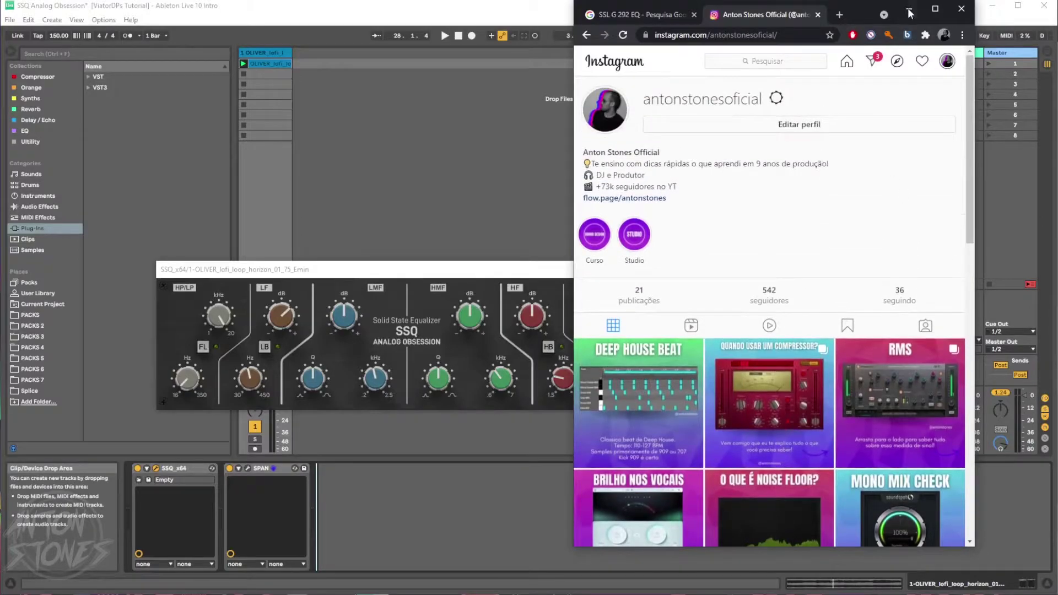
Switch back to Ableton Live and open the track's SPAN analyzer, keeping the SSQ equalizer window beside it
left_click(910, 15)
left_click_drag(477, 269, 608, 242)
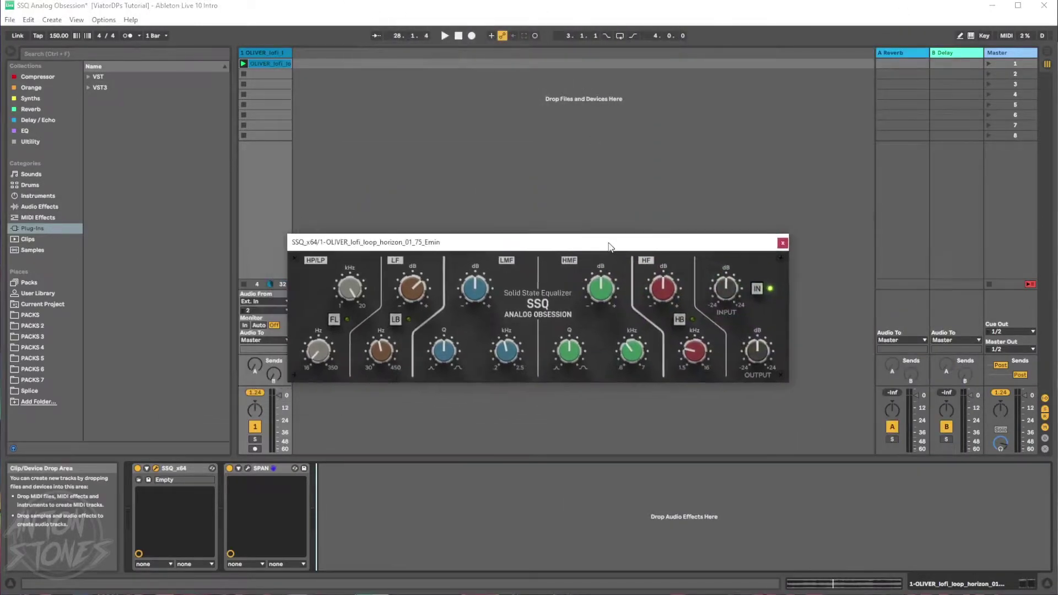
left_click_drag(493, 243, 518, 212)
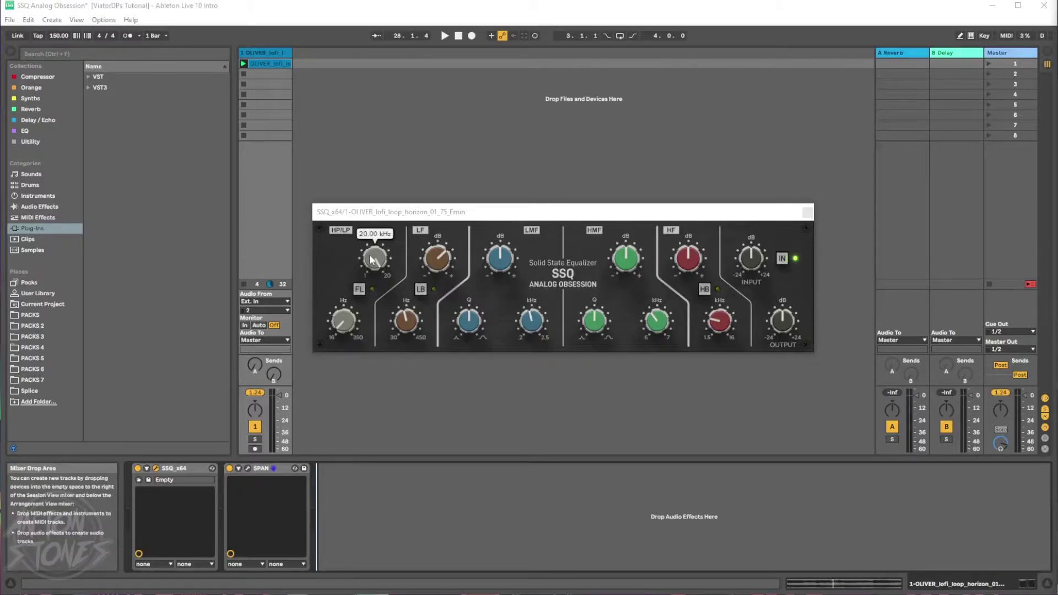
left_click_drag(377, 255, 373, 277)
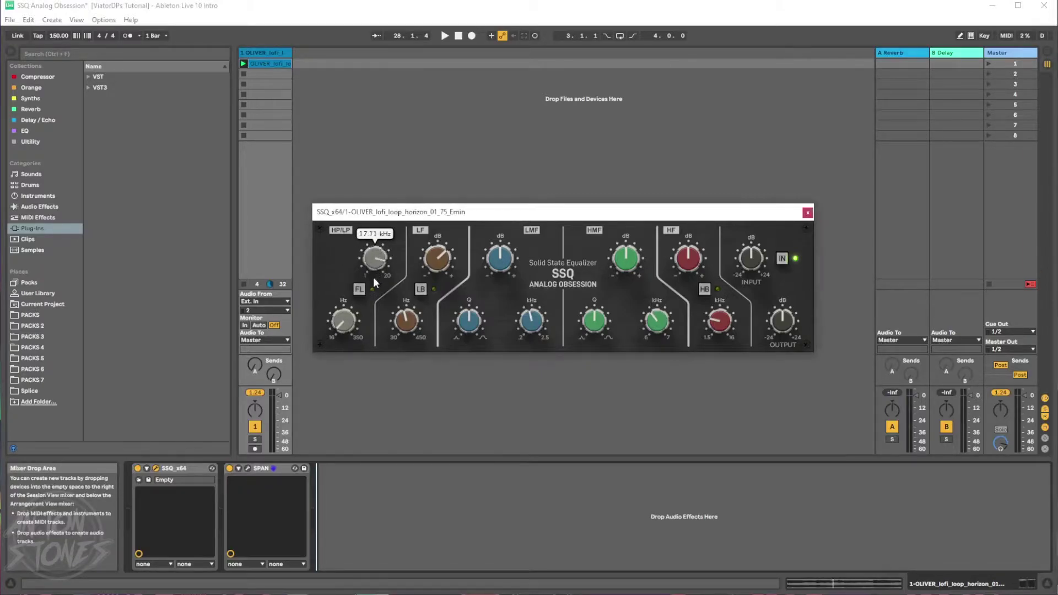
left_click(248, 469)
left_click_drag(569, 214, 584, 256)
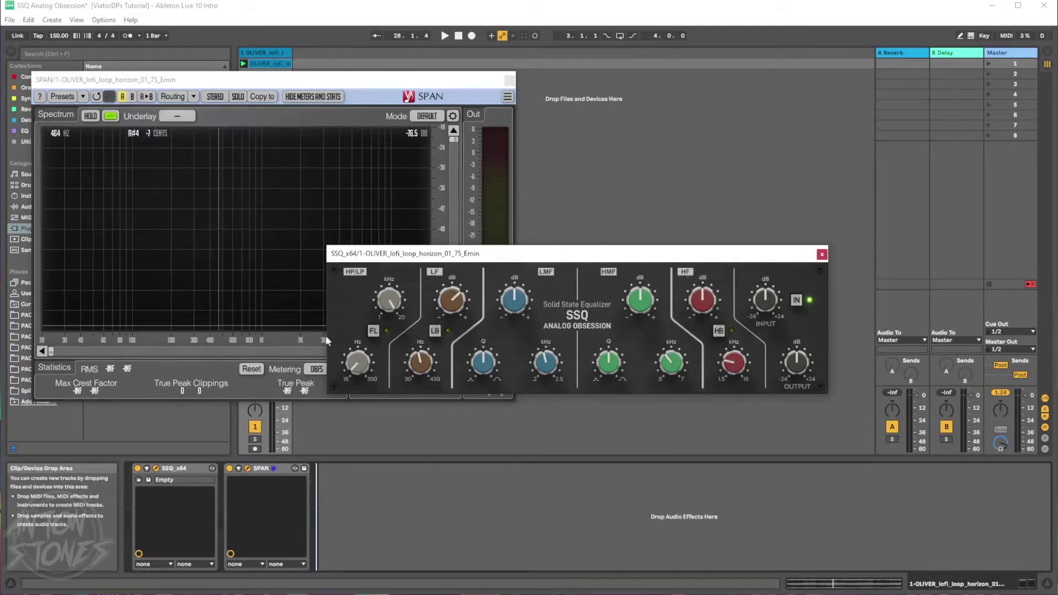
left_click_drag(458, 259, 416, 293)
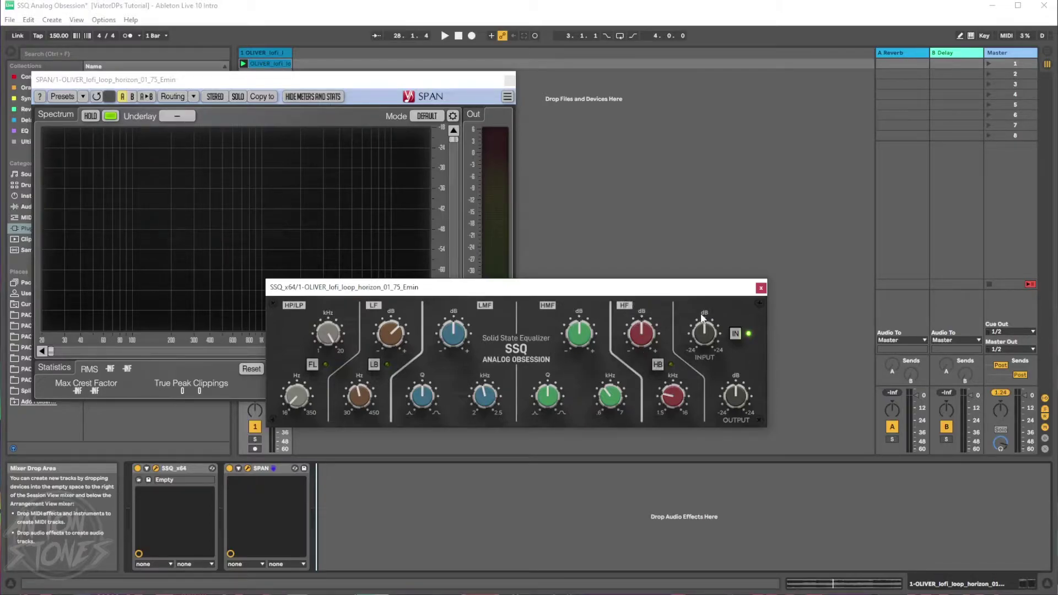
Try the SSQ's IN switch and its input gain
left_click(739, 332)
left_click_drag(710, 341, 699, 299)
left_click_drag(686, 289, 749, 243)
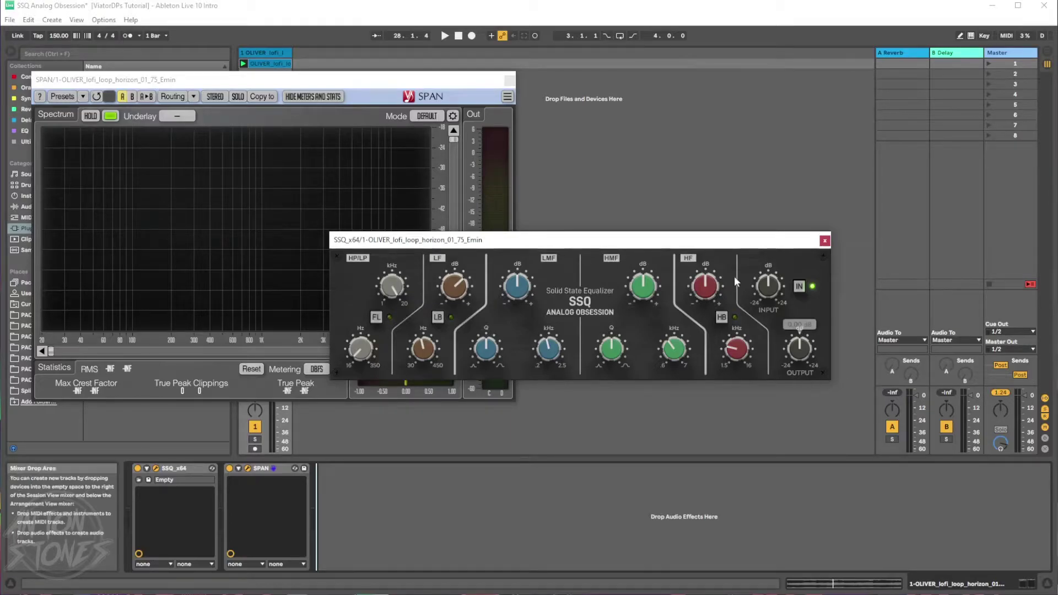
left_click_drag(730, 247, 715, 243)
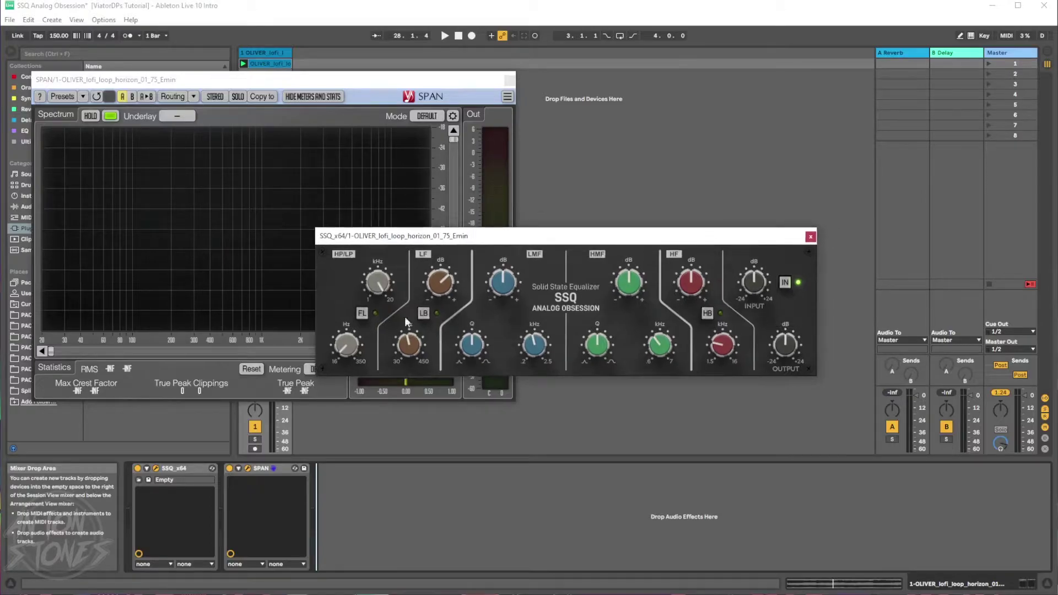
mouse_move(468, 348)
left_click_drag(535, 346, 535, 345)
left_click_drag(720, 244, 662, 246)
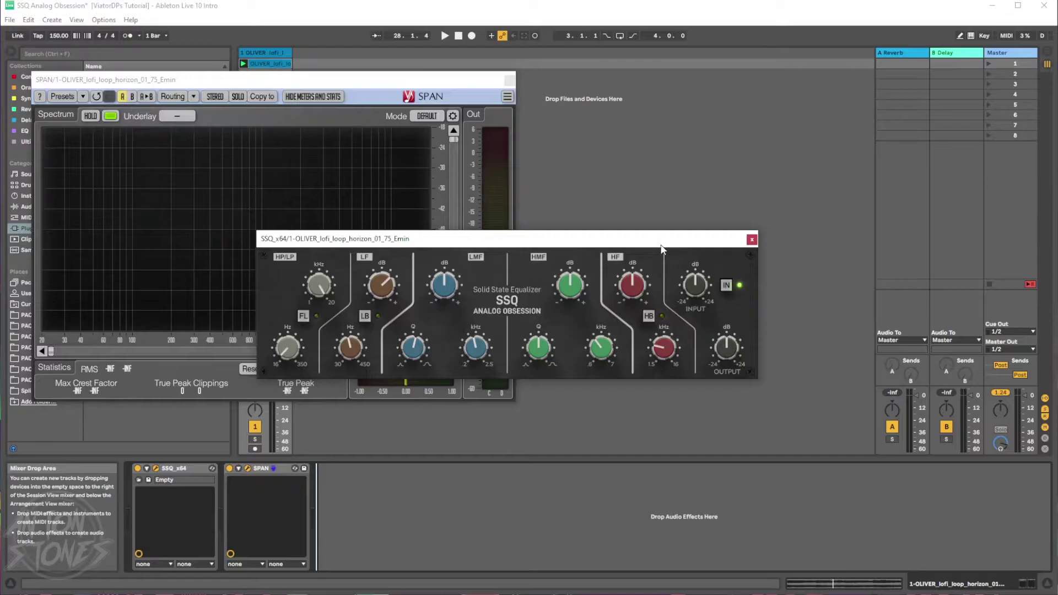
left_click_drag(661, 246, 711, 277)
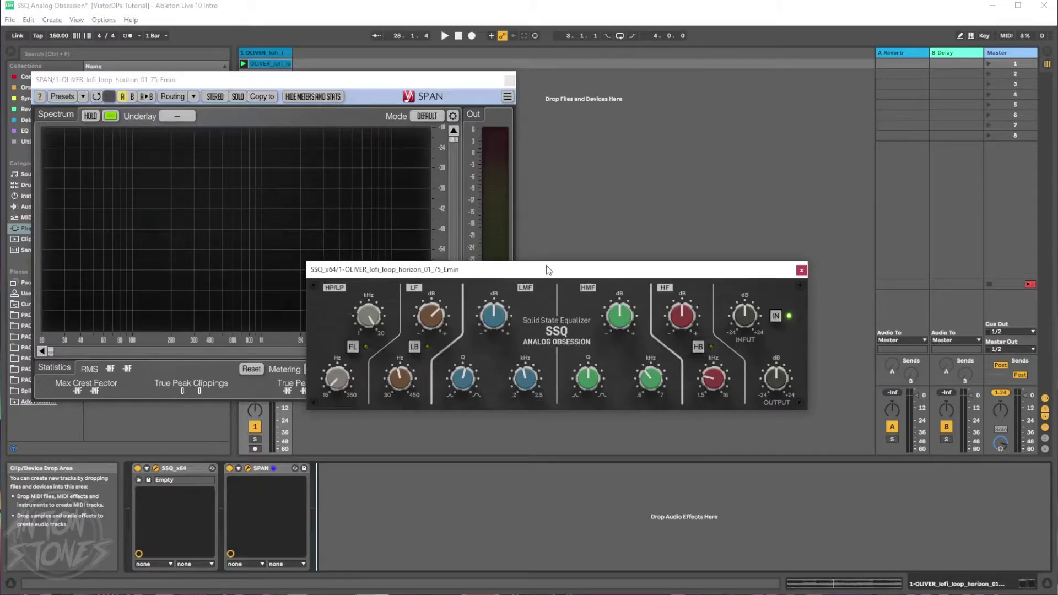
mouse_move(547, 266)
left_mouse_down()
mouse_move(488, 260)
mouse_move(547, 272)
left_mouse_up()
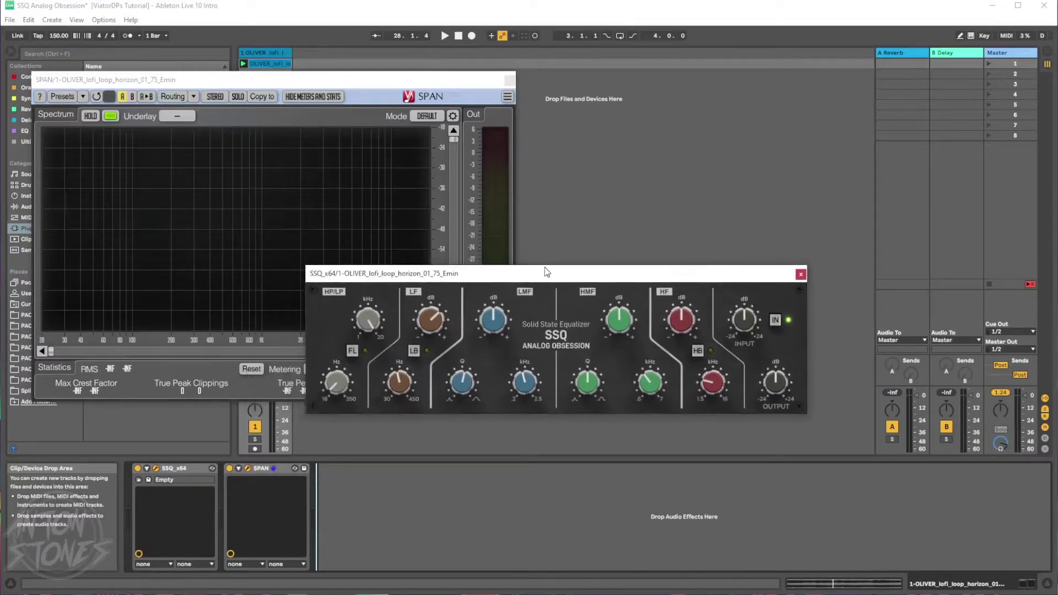
Try the SSQ's low-pass frequency and toggle its FL, LB and HB switches on and off
left_click_drag(376, 316, 395, 247)
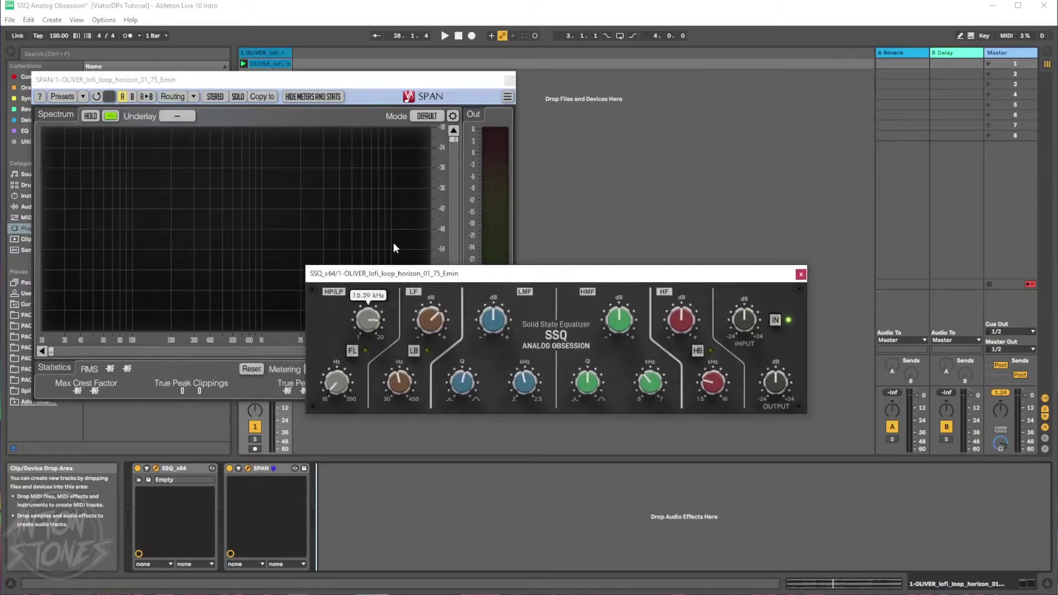
left_click(366, 351)
left_click(414, 351)
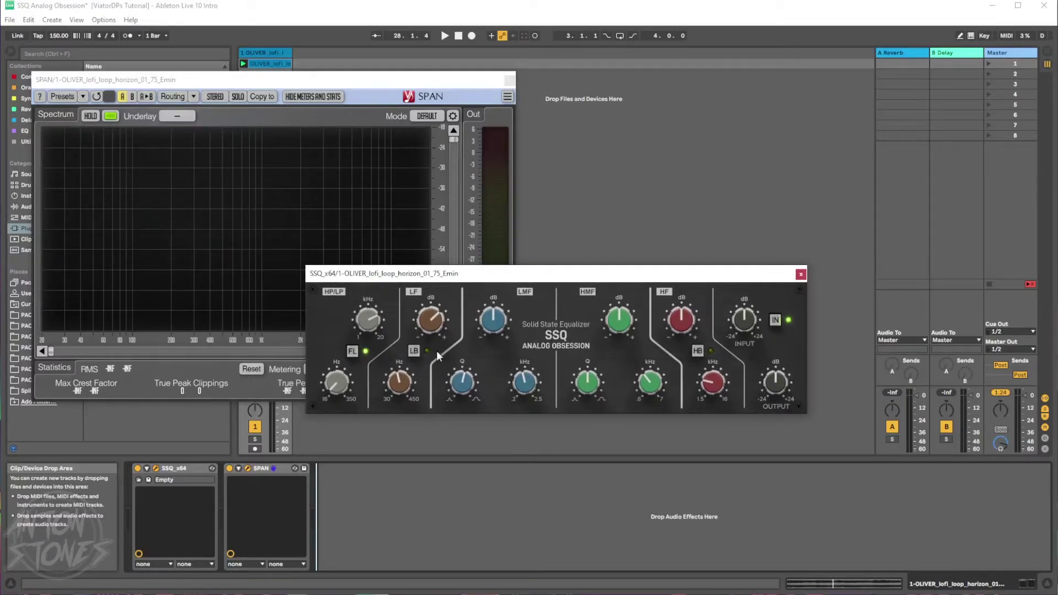
left_click(698, 351)
left_click(699, 352)
left_click(414, 351)
left_click(353, 351)
Play the loop through the engaged SSQ, hold the SPAN spectrum for inspection, and stop playback
left_click_drag(446, 284, 539, 243)
key("space")
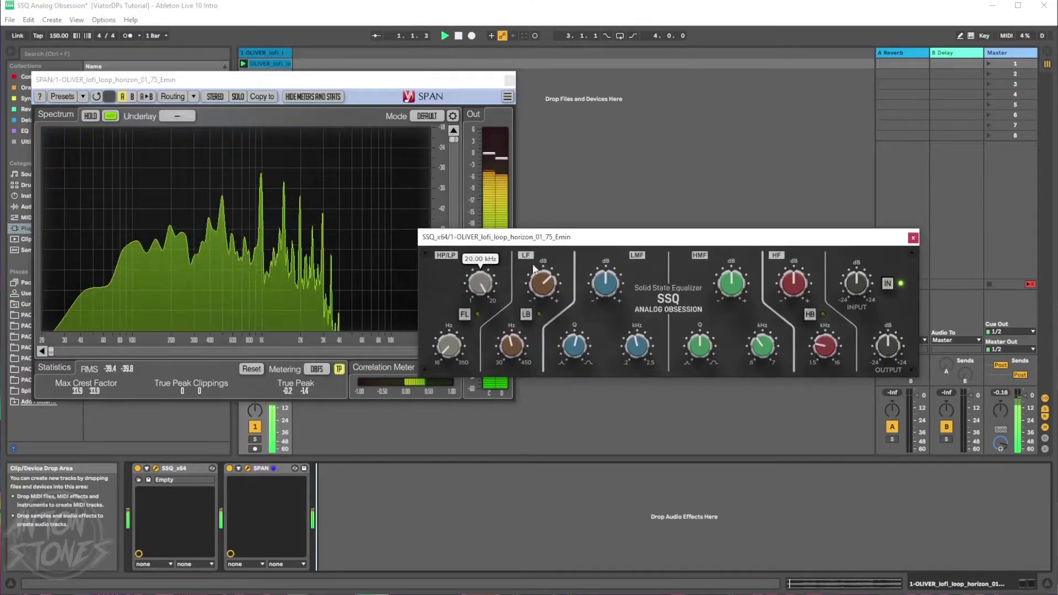
left_click_drag(541, 242, 625, 228)
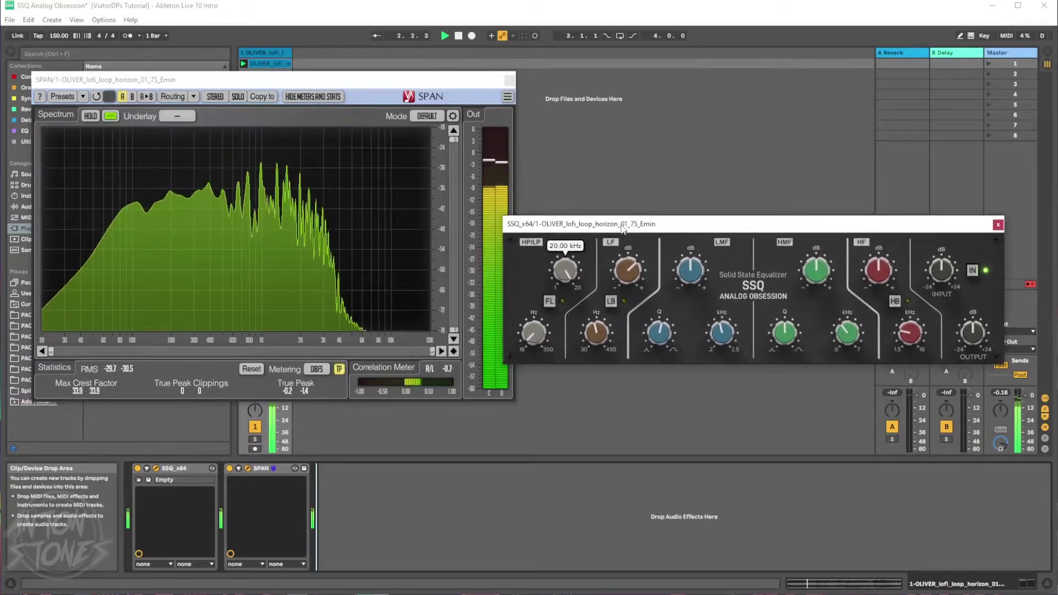
left_click(91, 117)
left_click(92, 117)
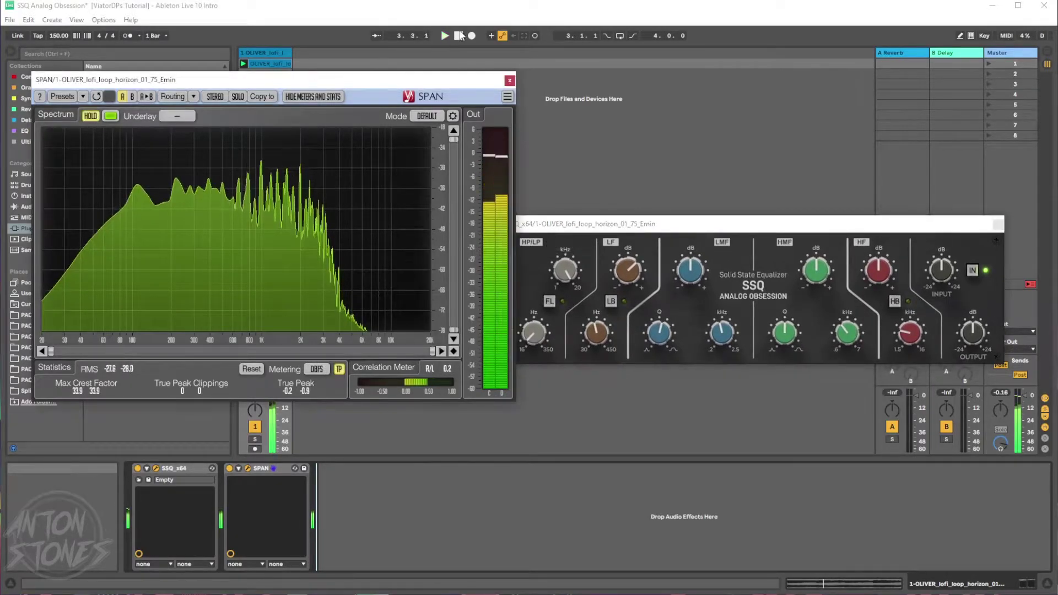
key("space")
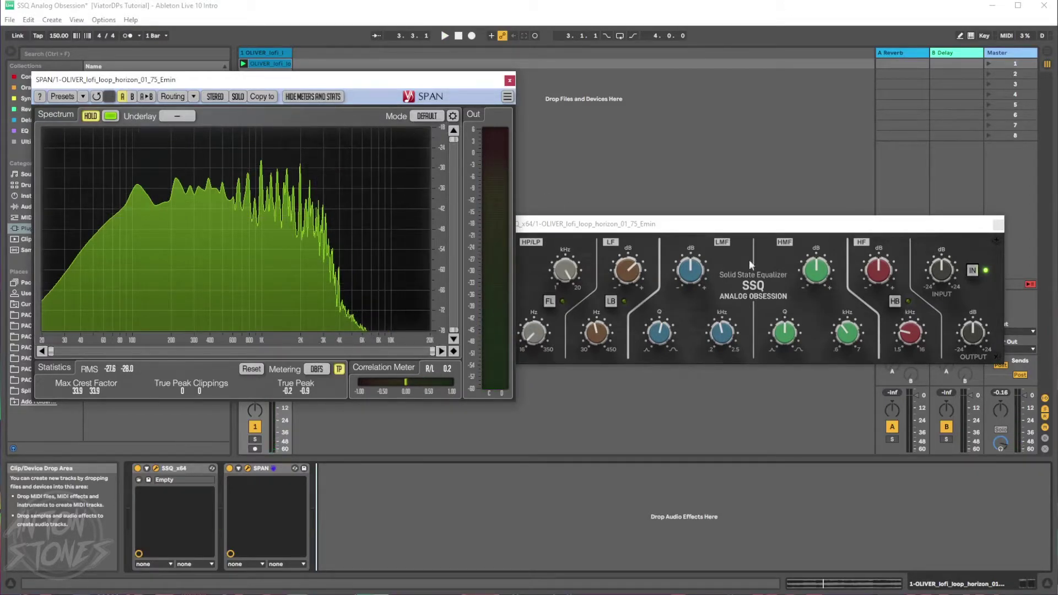
Bypass the SSQ, replay the loop, hold a new SPAN spectrum for comparison, and stop playback
left_click(986, 283)
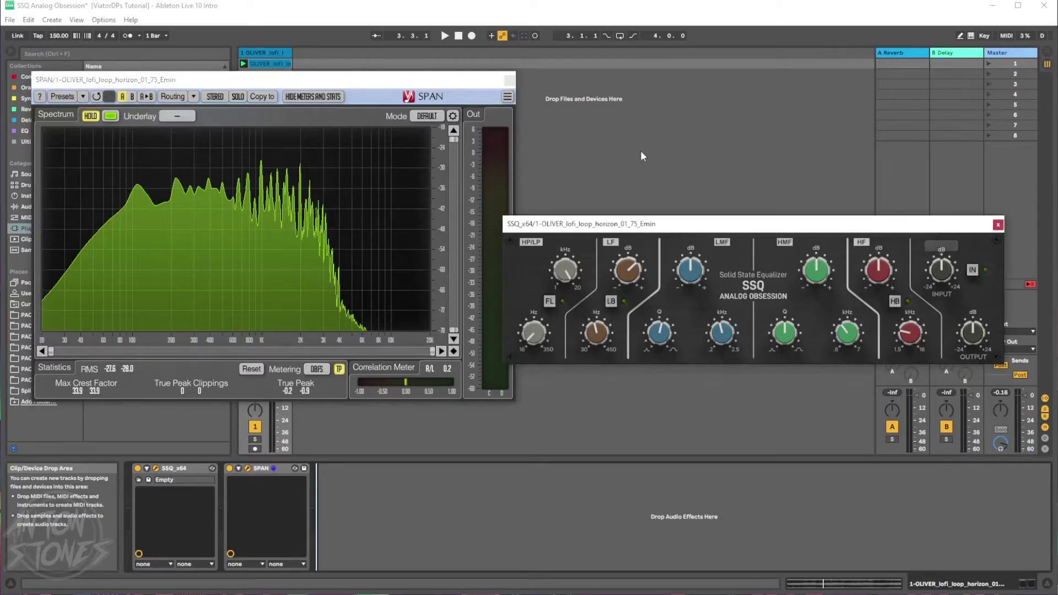
key("space")
left_click(101, 90)
left_click(110, 115)
left_click(90, 117)
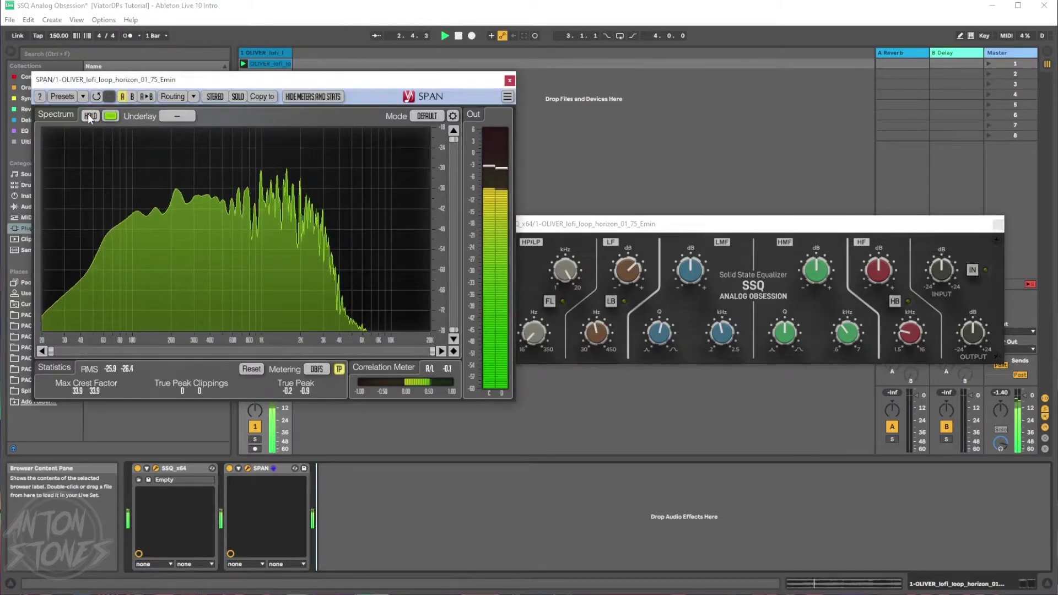
left_click(458, 38)
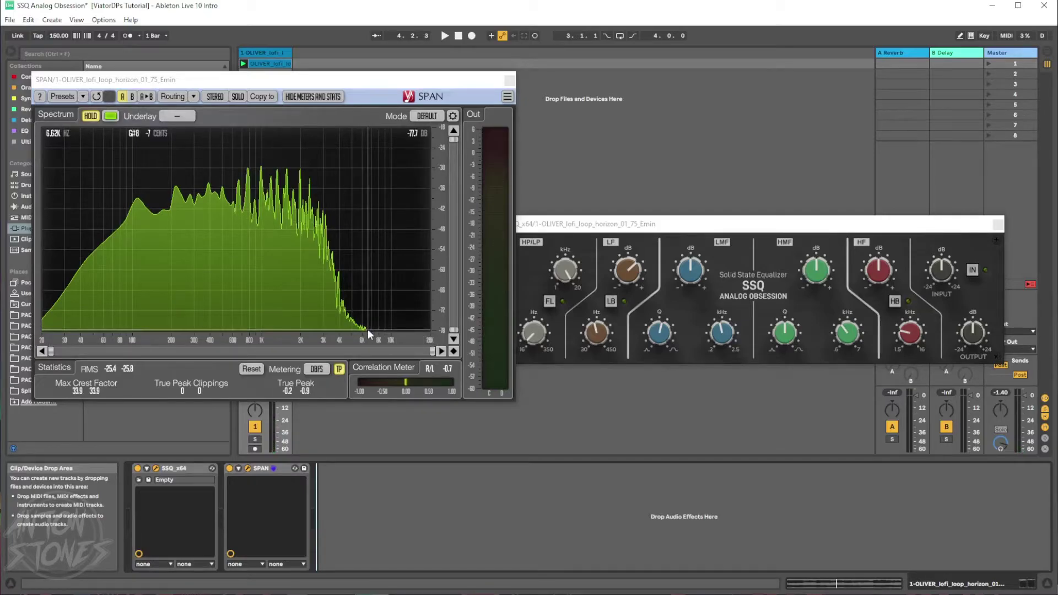
Restart playback with the SSQ's FL filter switch enabled and release the SPAN hold, changing its spectrum color to red
left_click_drag(623, 225, 555, 254)
key("space")
left_click(494, 332)
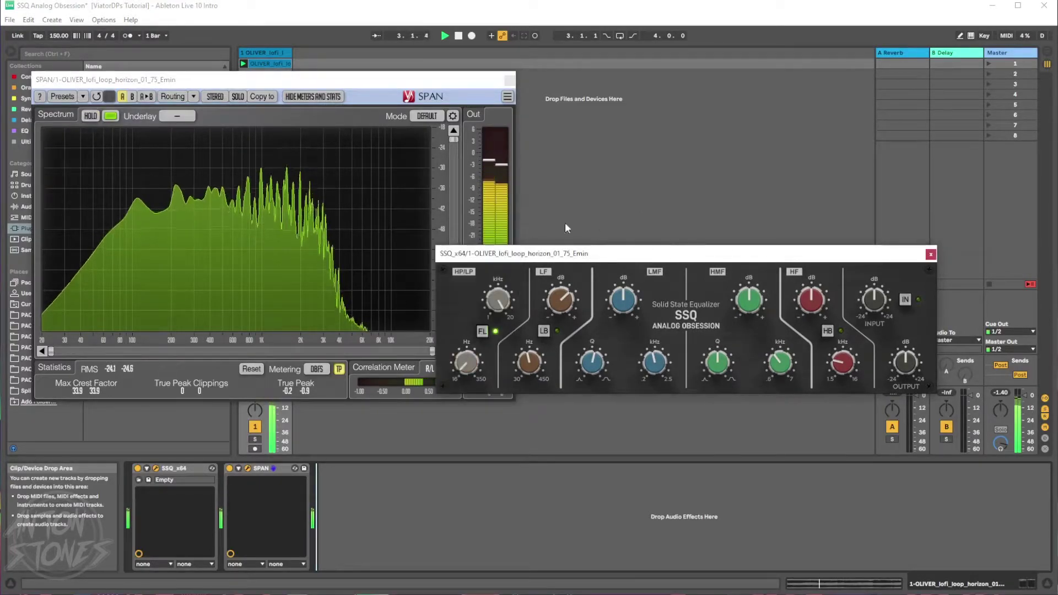
left_click(111, 116)
left_click(115, 182)
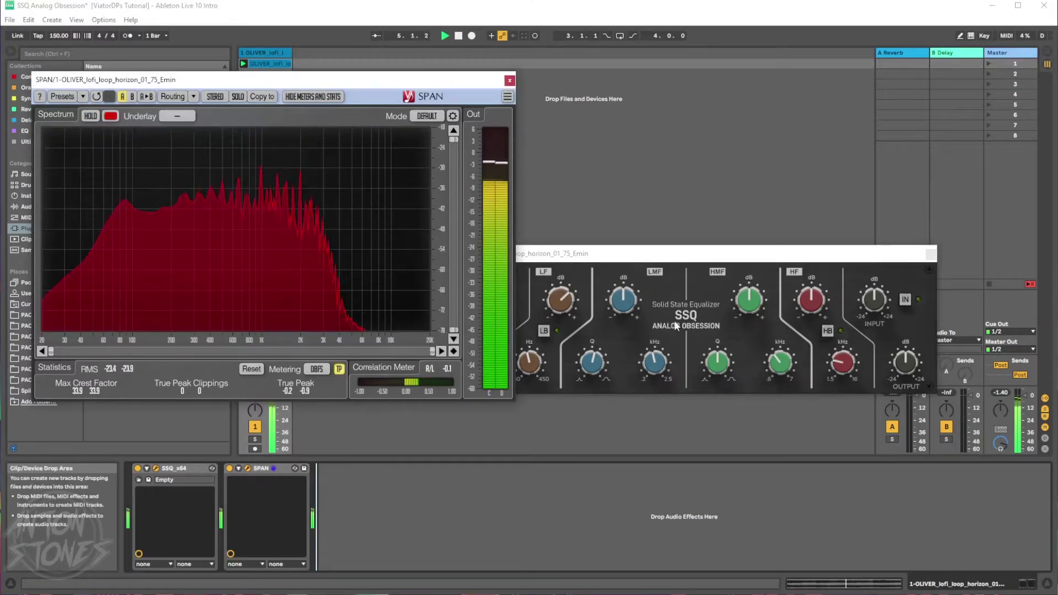
Lower the SSQ's low-pass frequency to about 7.30 kHz and engage the equalizer with its IN switch
left_click_drag(661, 262, 651, 289)
mouse_move(501, 327)
left_click_drag(495, 335, 485, 359)
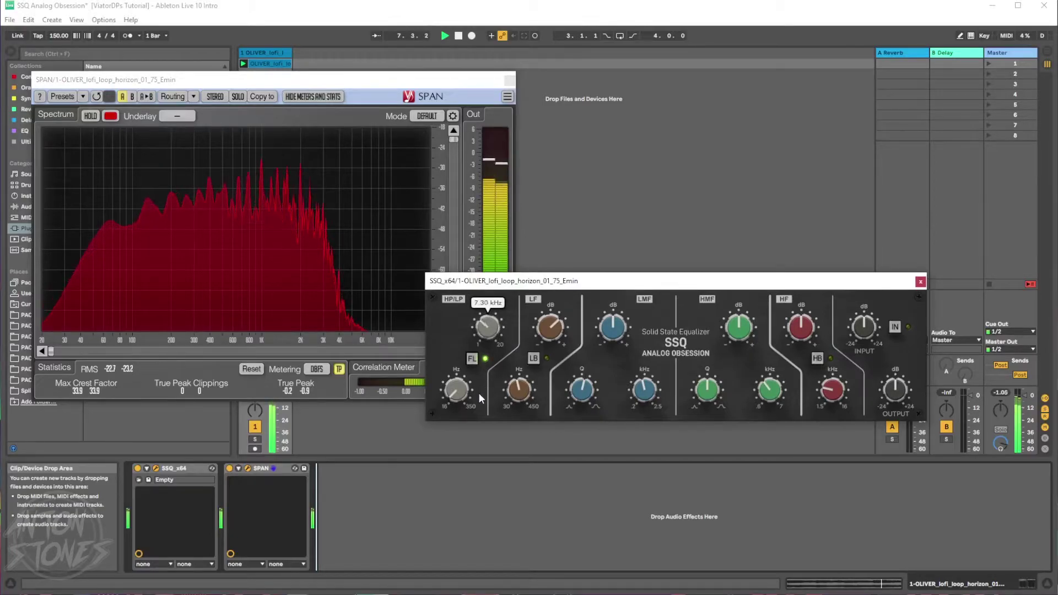
left_click(908, 328)
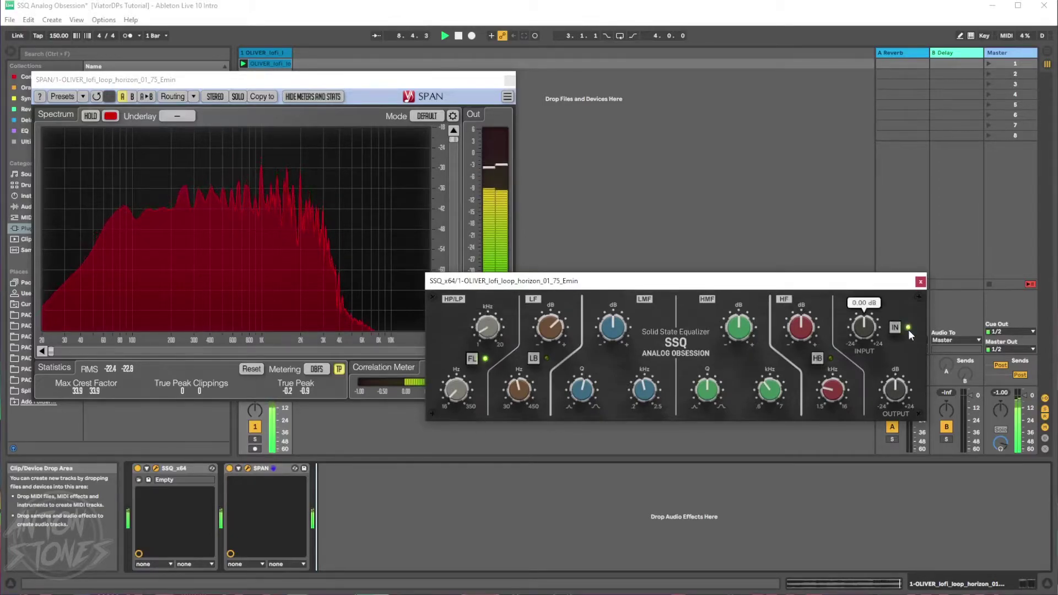
Sweep the SSQ's low-pass frequency fully up to 20 kHz and back down to 1.00 kHz during playback
left_click_drag(493, 337, 500, 269)
mouse_move(459, 397)
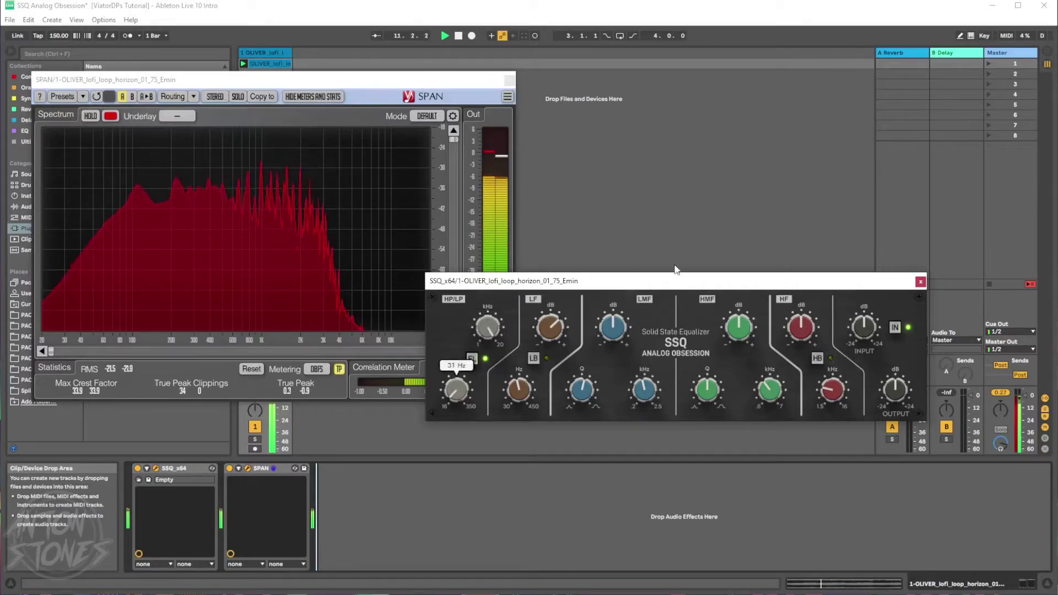
left_click(481, 335)
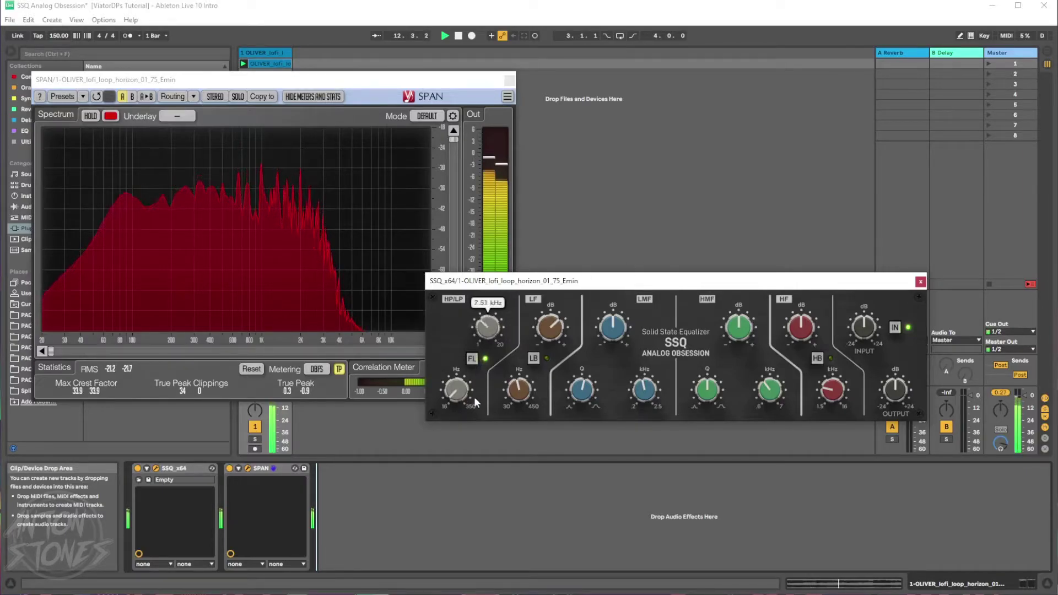
left_click_drag(468, 430, 461, 462)
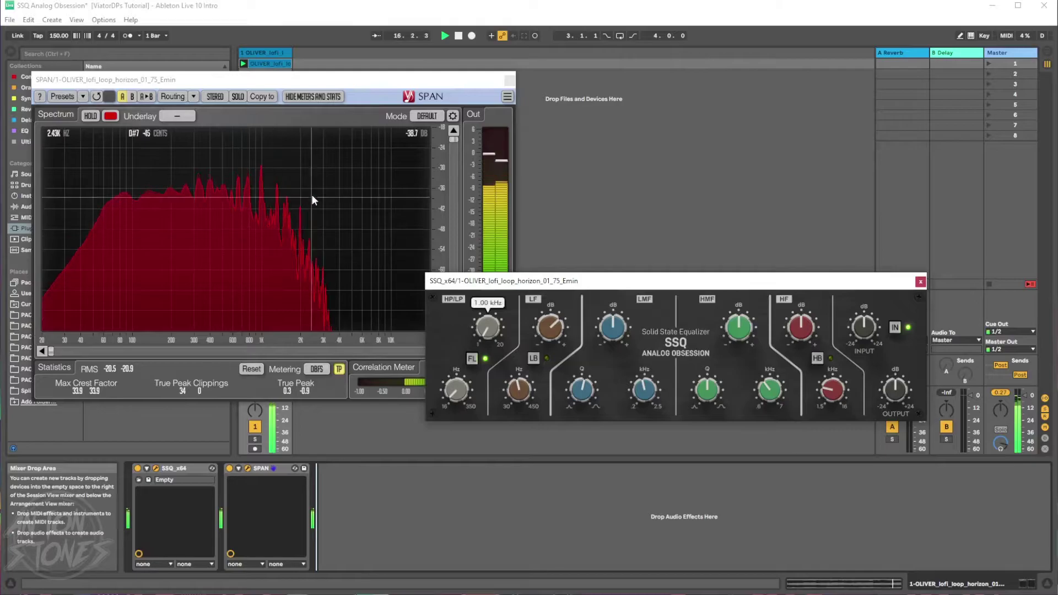
Sweep the SSQ's high-pass up to 350 Hz, reopen the low-pass to 20 kHz, lower the high-pass to about 92 Hz, and stop playback
mouse_move(450, 402)
left_click_drag(457, 332, 457, 292)
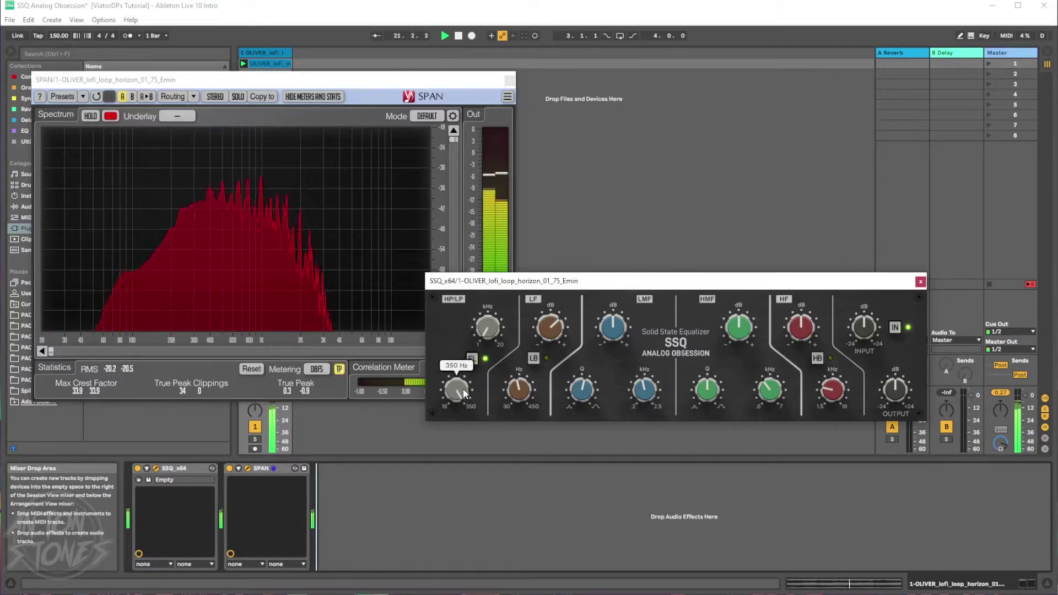
left_click_drag(489, 329, 508, 156)
left_click_drag(458, 382, 435, 472)
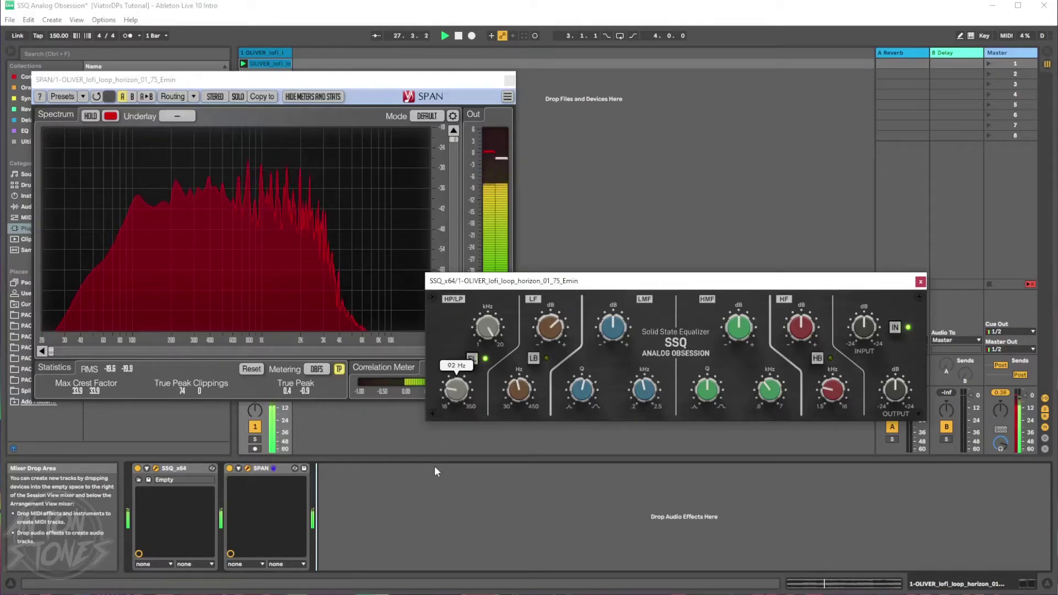
left_click_drag(546, 291, 501, 291)
key("space")
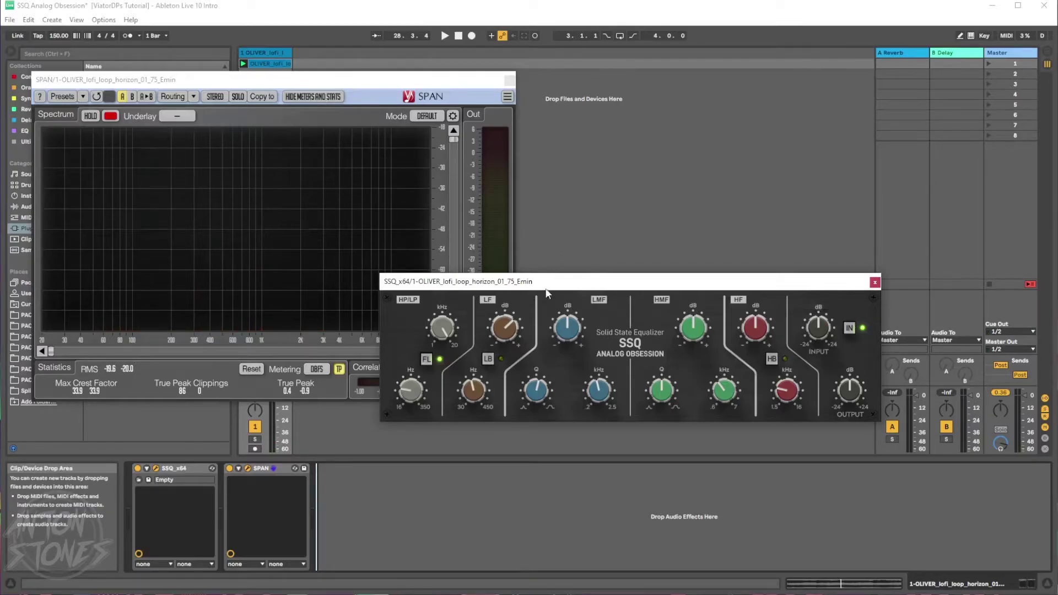
Rearrange the SSQ and SPAN windows and add Pro-Q 3 from the EQ collection to the end of the lofi loop's device chain
left_click_drag(544, 279, 608, 267)
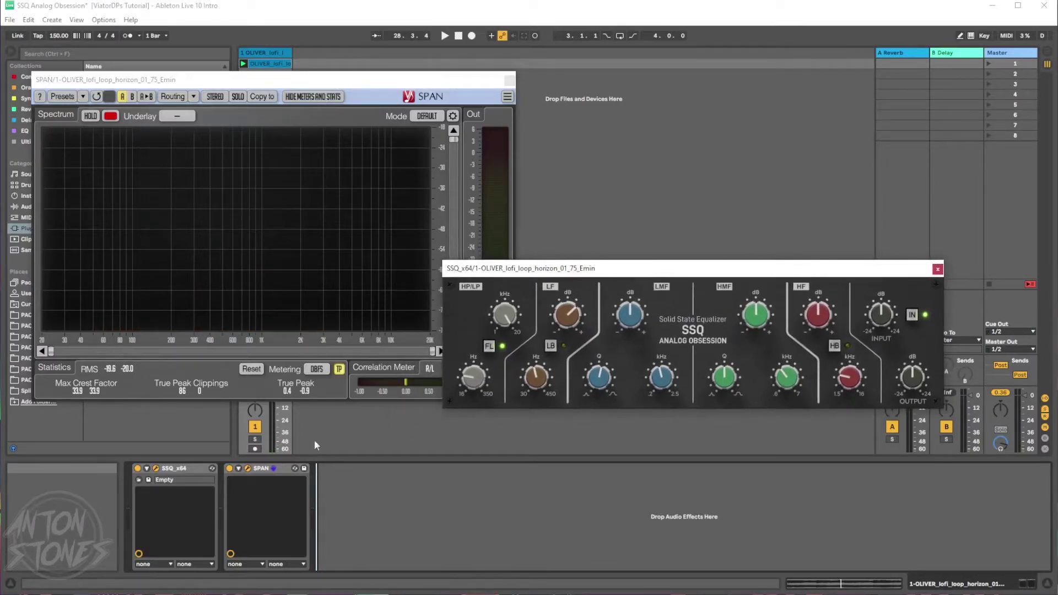
left_click_drag(165, 79, 323, 79)
left_click(31, 99)
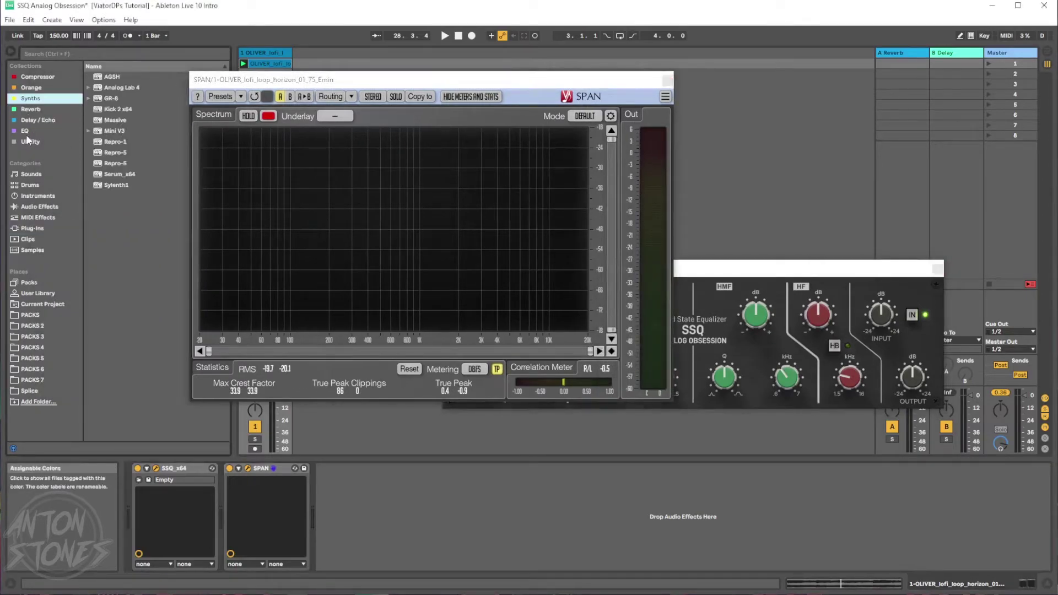
left_click(25, 131)
left_click_drag(113, 98, 400, 518)
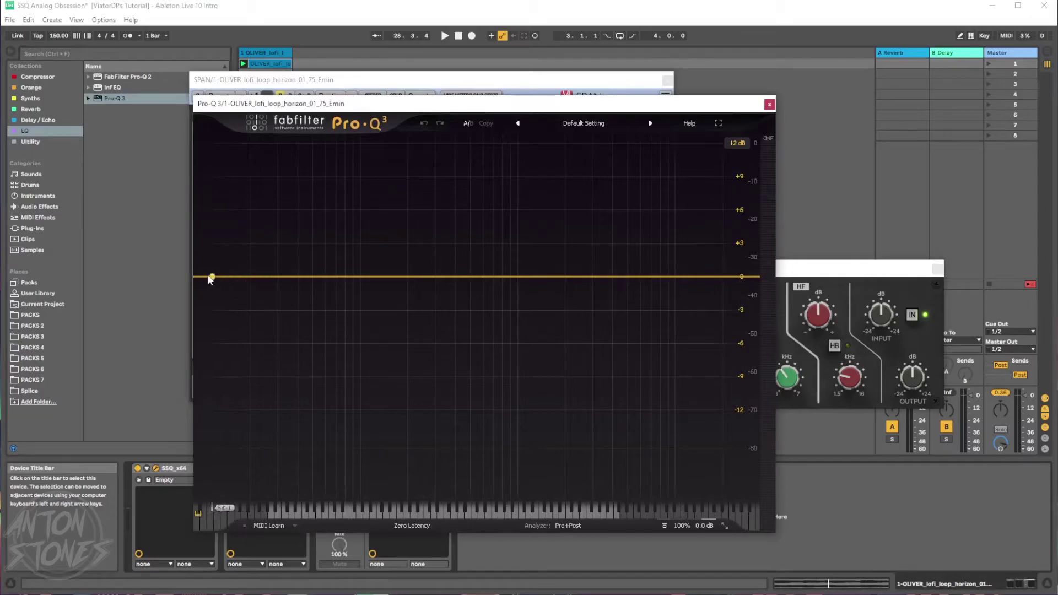
Create a low shelf cut in Pro-Q 3 at about 22 Hz and -7 dB with Q about 0.51, and close its window
left_click_drag(209, 279, 423, 369)
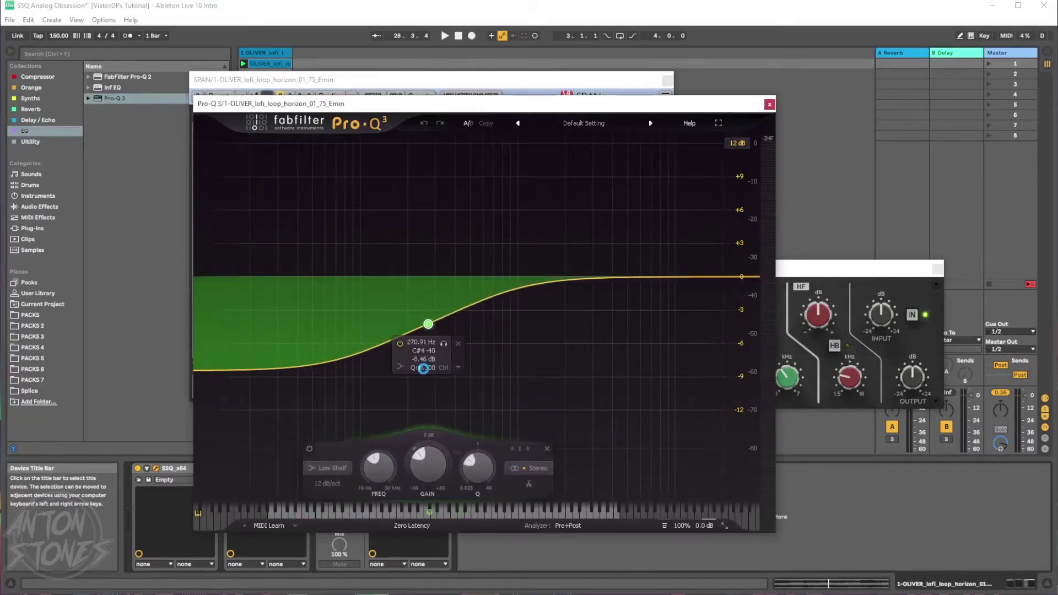
left_click_drag(428, 324, 401, 325)
scroll(402, 324, "up", 3)
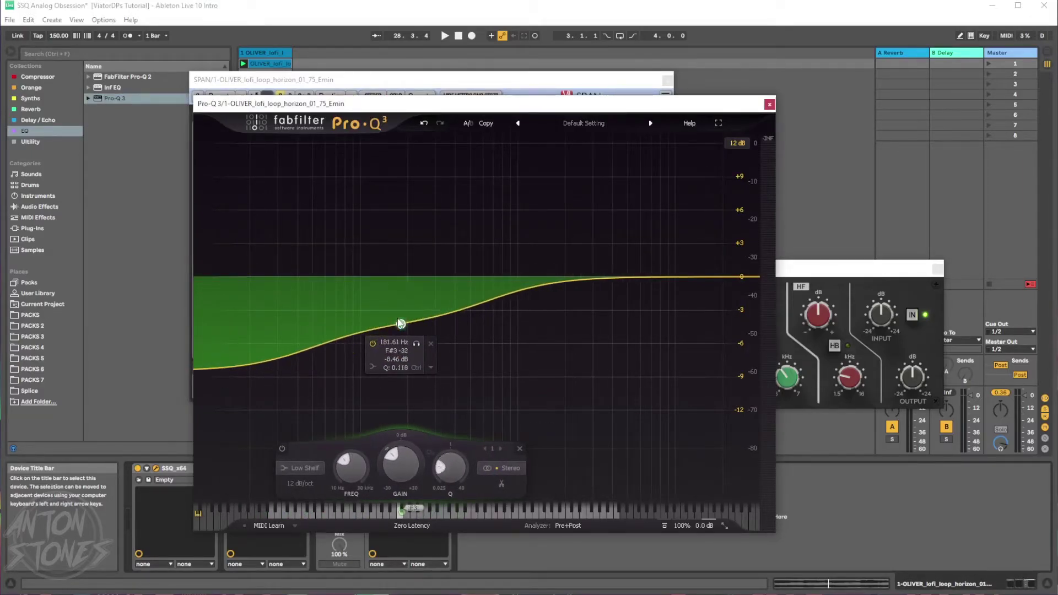
scroll(401, 325, "up", 1)
left_click_drag(402, 324, 261, 318)
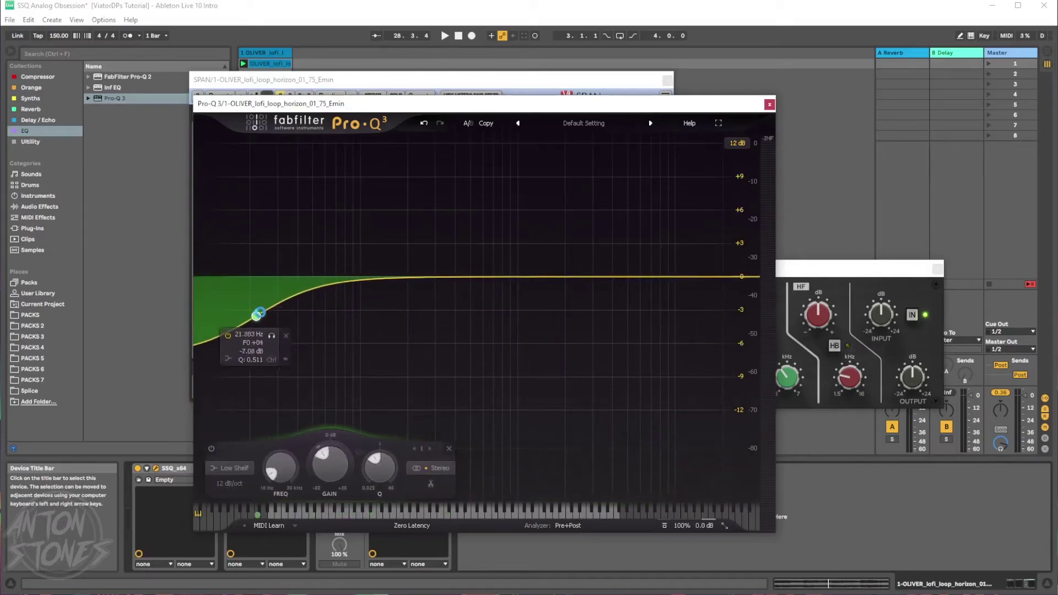
left_click(770, 104)
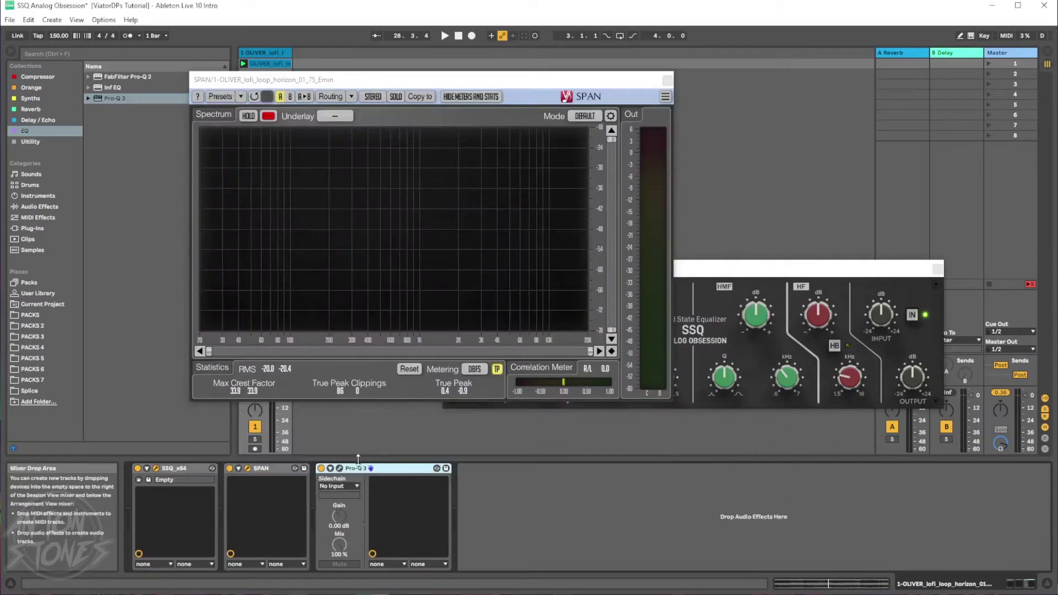
With Pro-Q 3 bypassed, play the loop with the SSQ's LF gain fully cut, LF frequency at maximum and LB switch enabled
left_click_drag(386, 79, 255, 129)
left_click(527, 336)
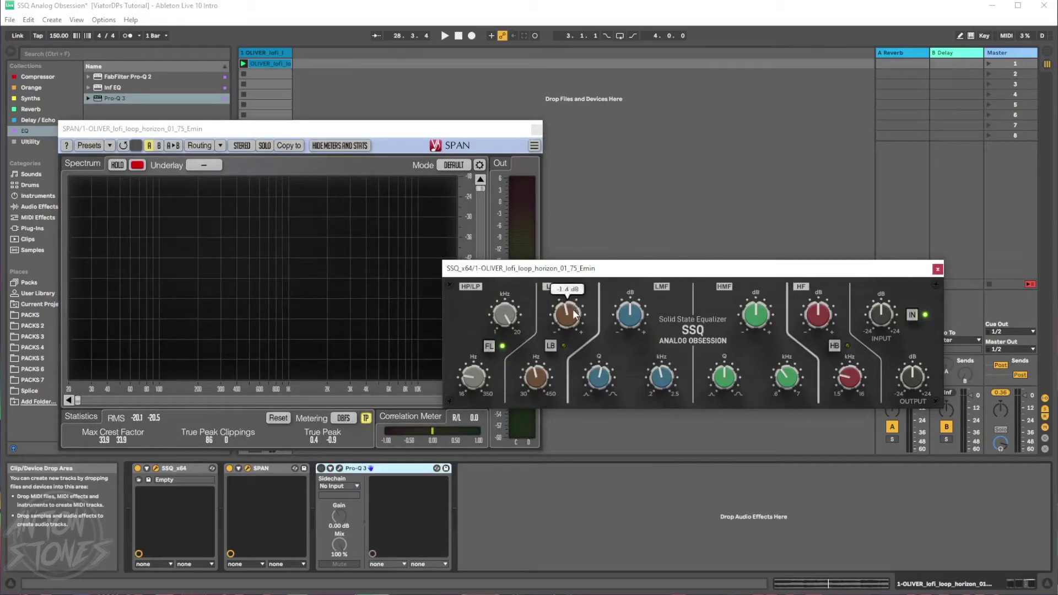
left_click_drag(574, 314, 574, 320)
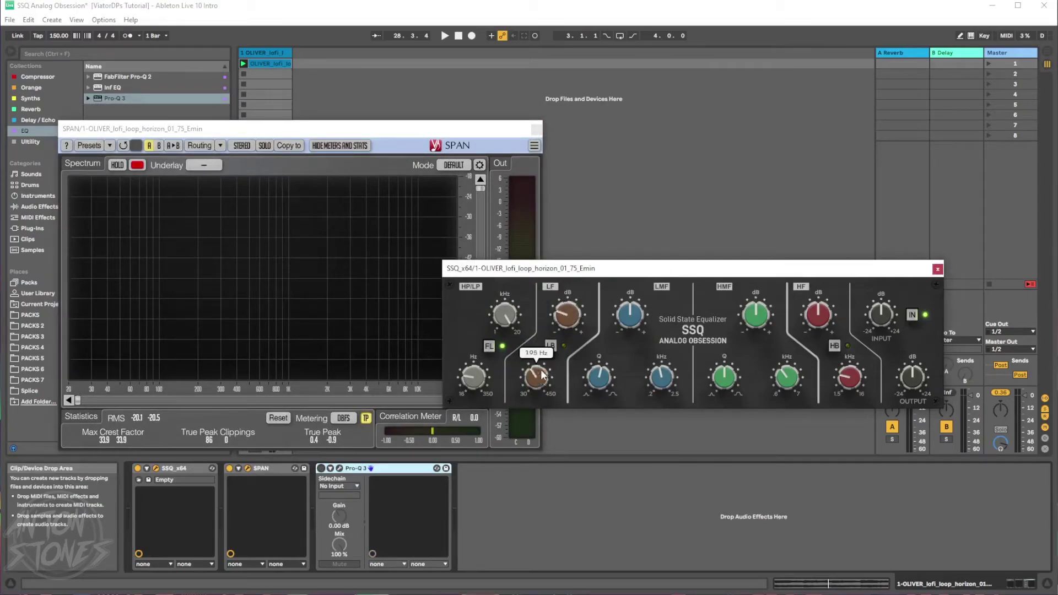
key("space")
left_click_drag(538, 399, 567, 353)
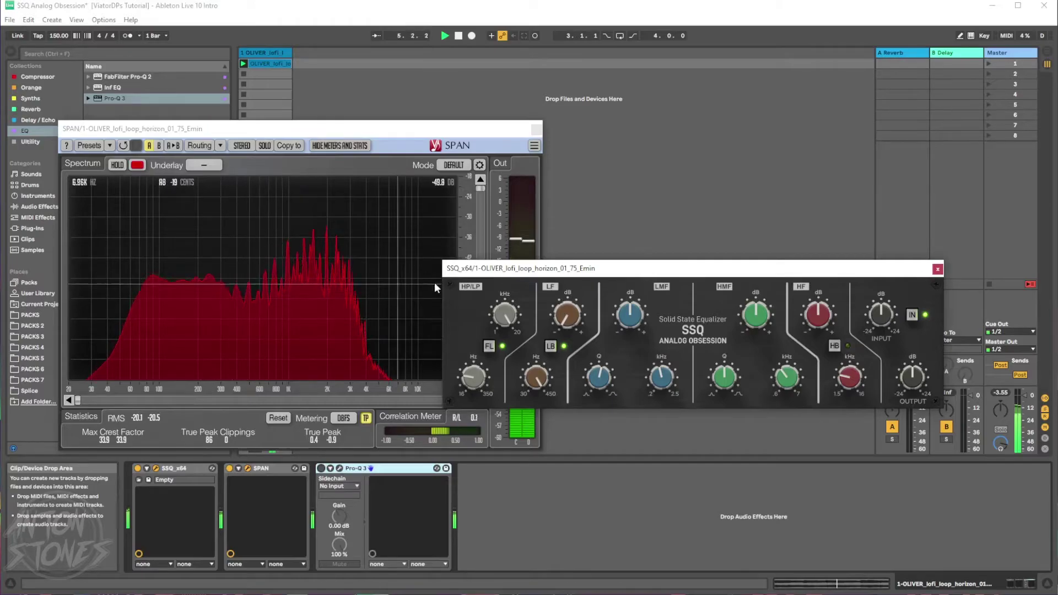
Sweep the SSQ's LF gain up from full cut, leave it at a slight boost, and stop playback
mouse_move(564, 316)
left_click_drag(565, 284, 573, 313)
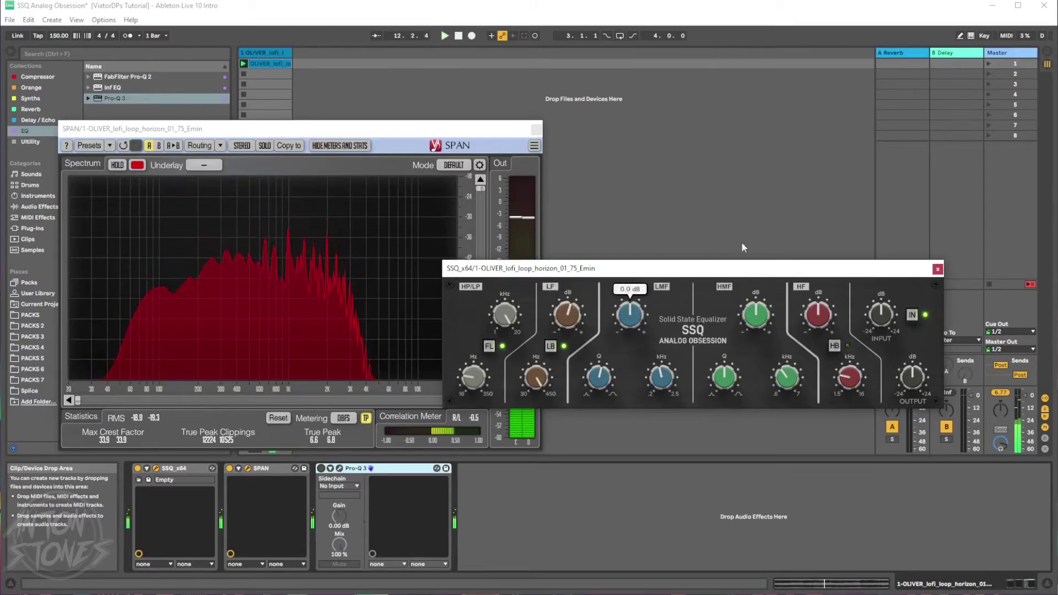
key("space")
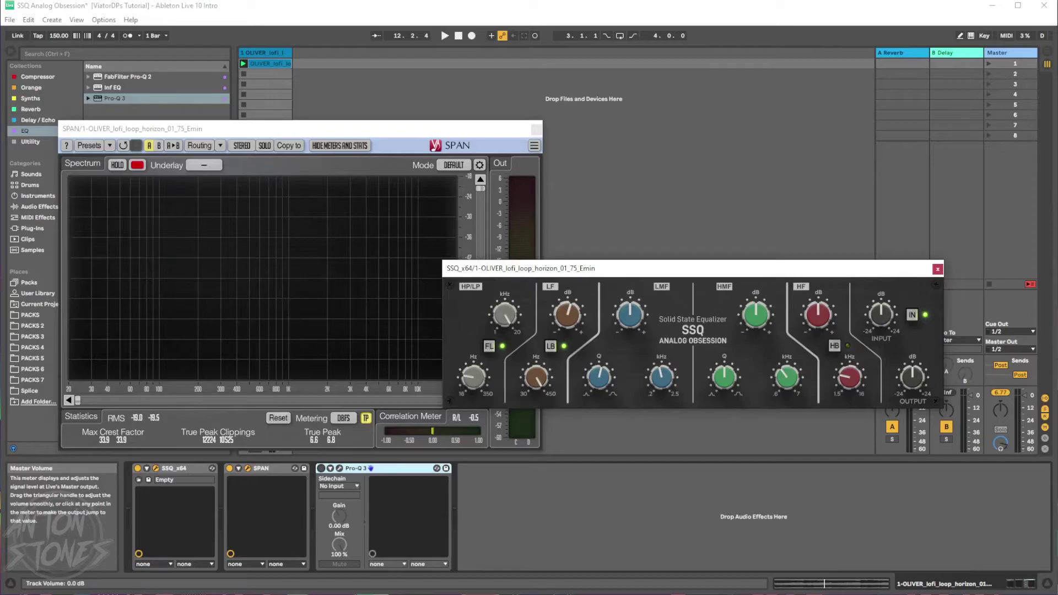
Keep the SSQ's LMF gain at 0.0 dB and briefly replay the loop
mouse_move(624, 327)
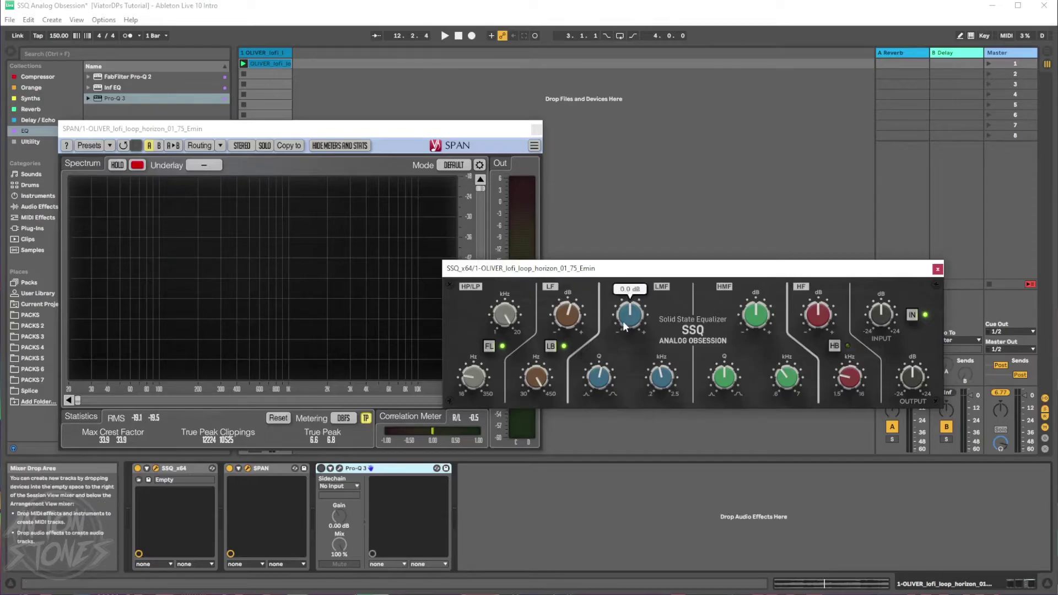
double_click(634, 310)
key("space")
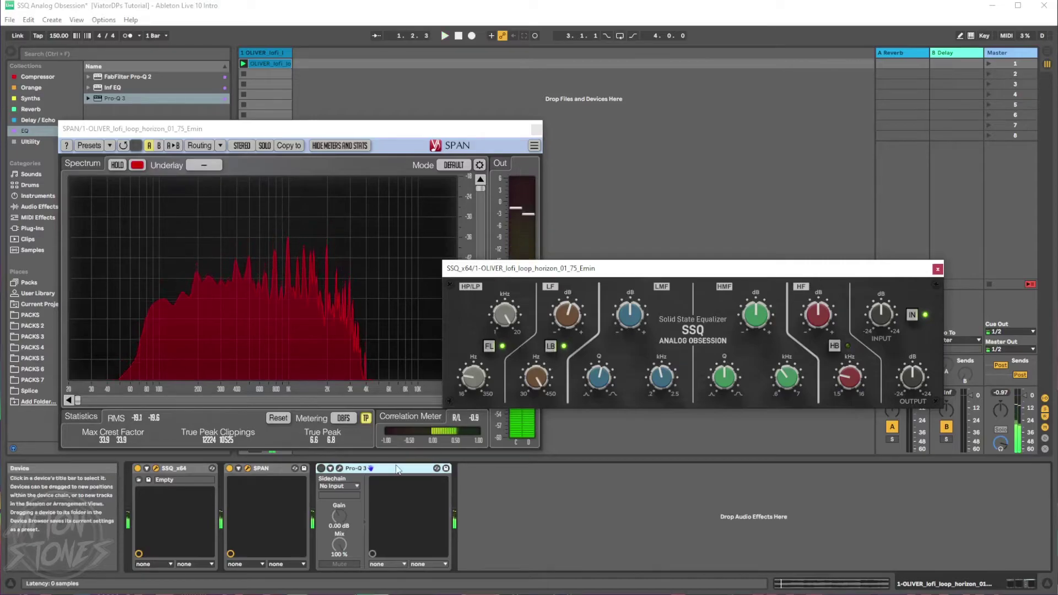
Open Pro-Q 3 and add a Bell band at about 206 Hz with a 2.92 dB boost and Q about 1.39
double_click(397, 467)
double_click(322, 491)
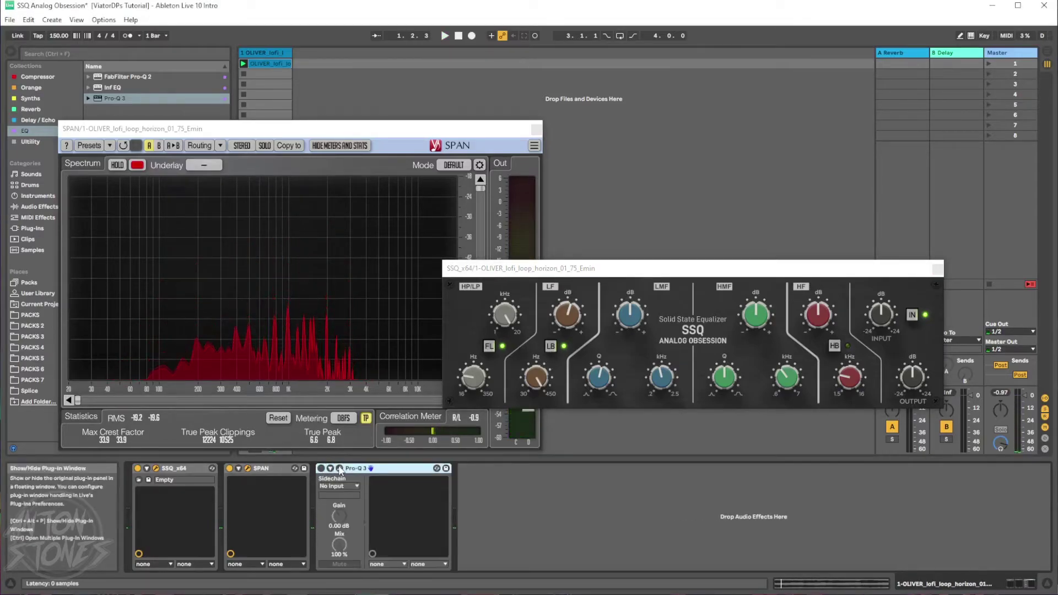
left_click(339, 468)
left_click_drag(395, 276, 408, 243)
scroll(408, 244, "up", 2)
right_click(409, 244)
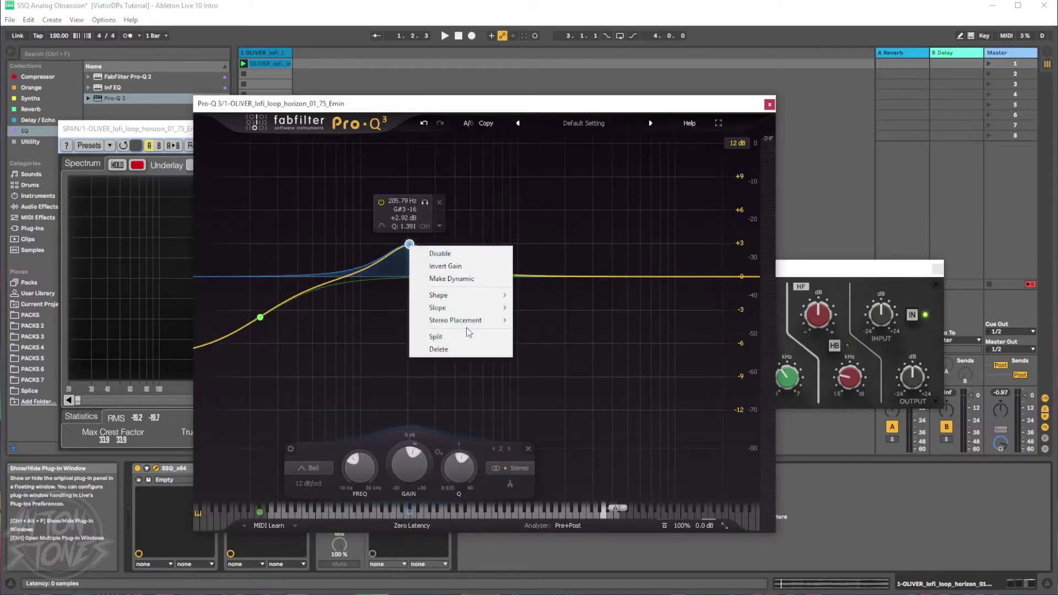
left_click(532, 295)
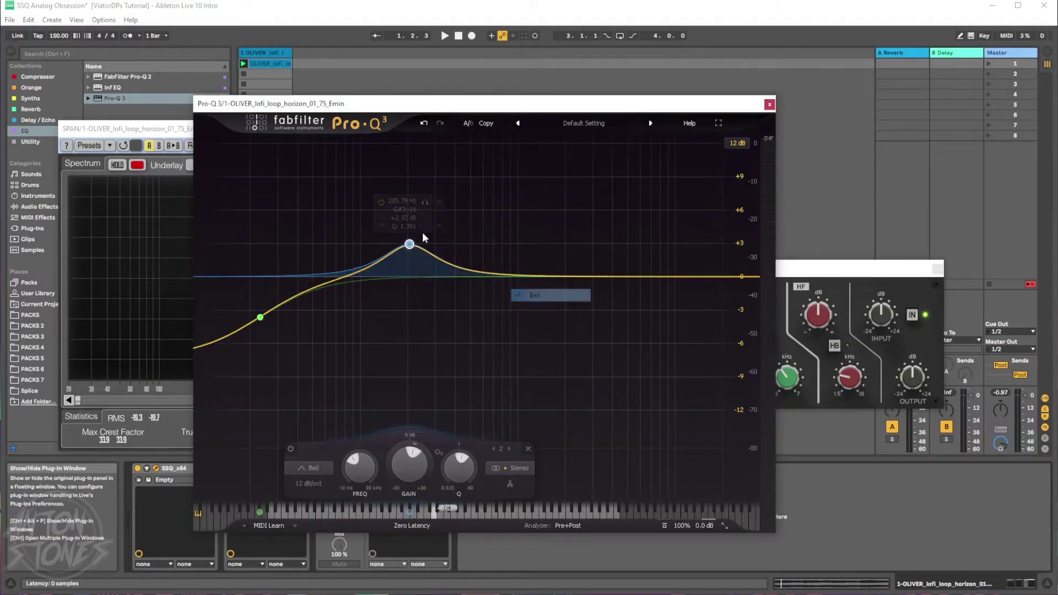
Move the Pro-Q 3 bell to about 256 Hz and +3.18 dB with Q about 0.81, and bring the SSQ forward beside it
left_click_drag(409, 245, 436, 239)
scroll(410, 252, "down", 3)
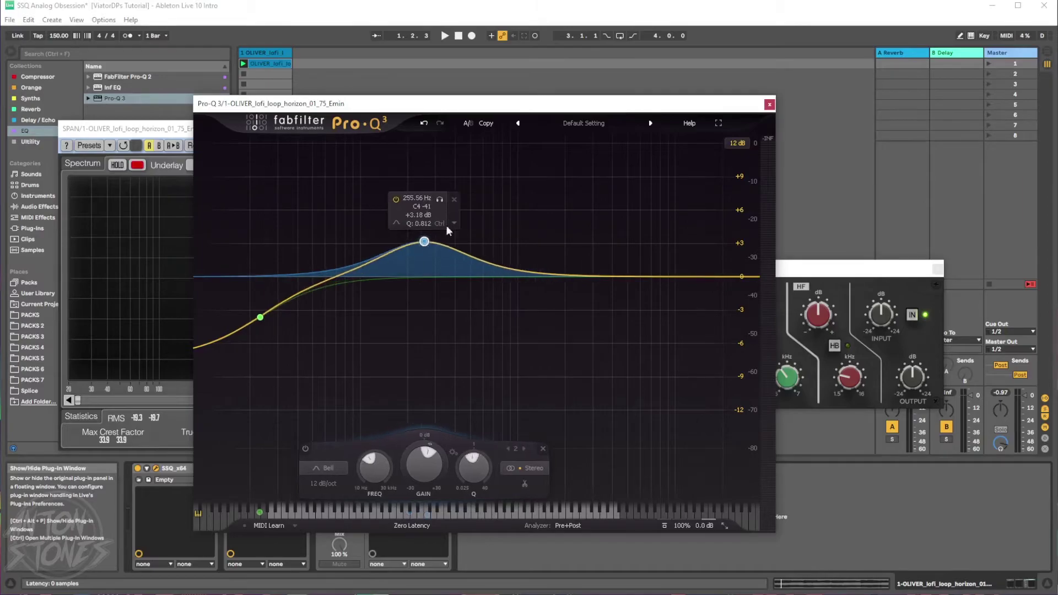
left_click_drag(527, 105, 416, 104)
left_click(711, 271)
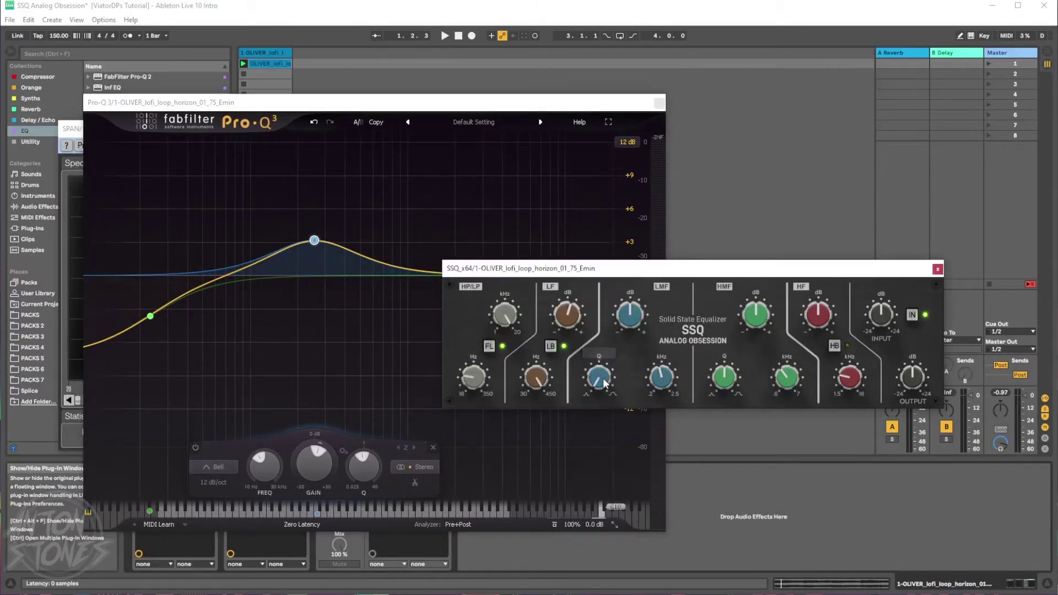
Widen the Pro-Q 3 bell to Q 0.025 and turn the SSQ's LMF Q up to 1.00
left_click_drag(363, 467, 344, 573)
mouse_move(308, 255)
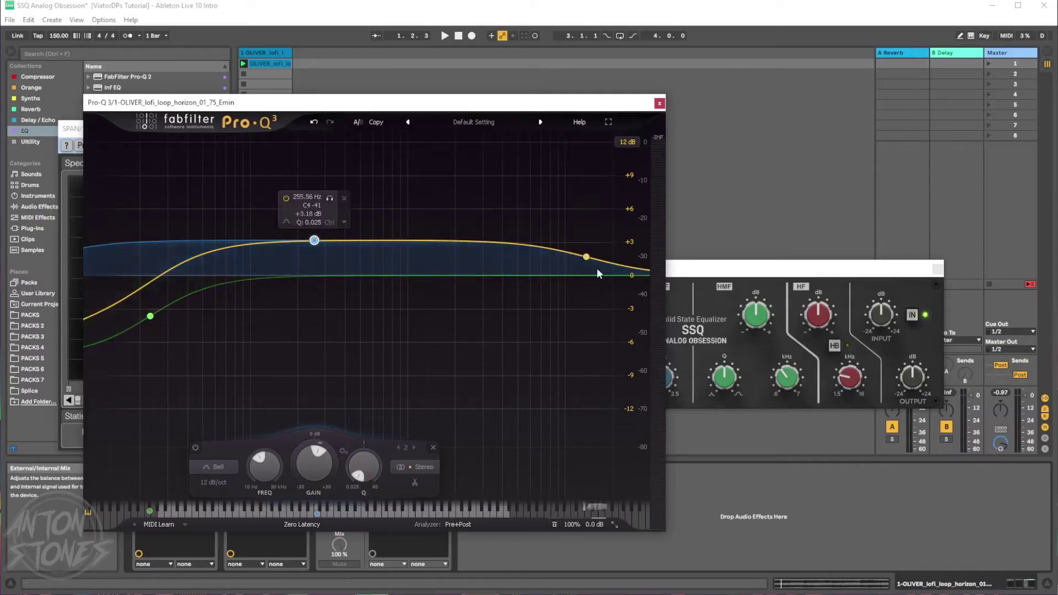
left_click(718, 353)
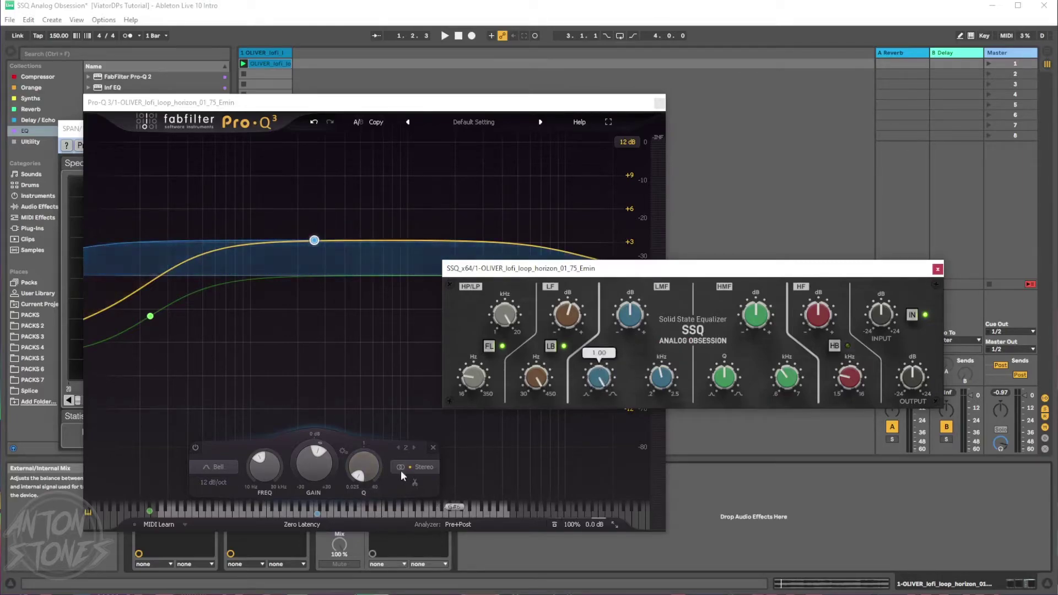
Narrow the Pro-Q 3 bell to Q 40 with a boost of about 9 dB, and close its window
left_click(367, 471)
left_click_drag(368, 471, 381, 270)
left_click_drag(314, 241, 317, 174)
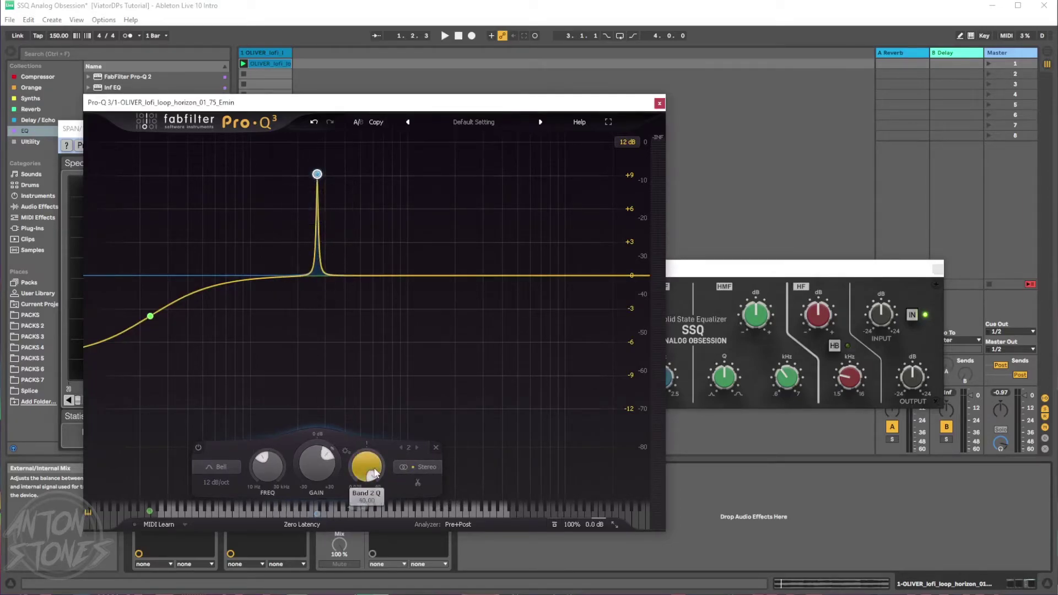
left_click_drag(367, 456, 386, 253)
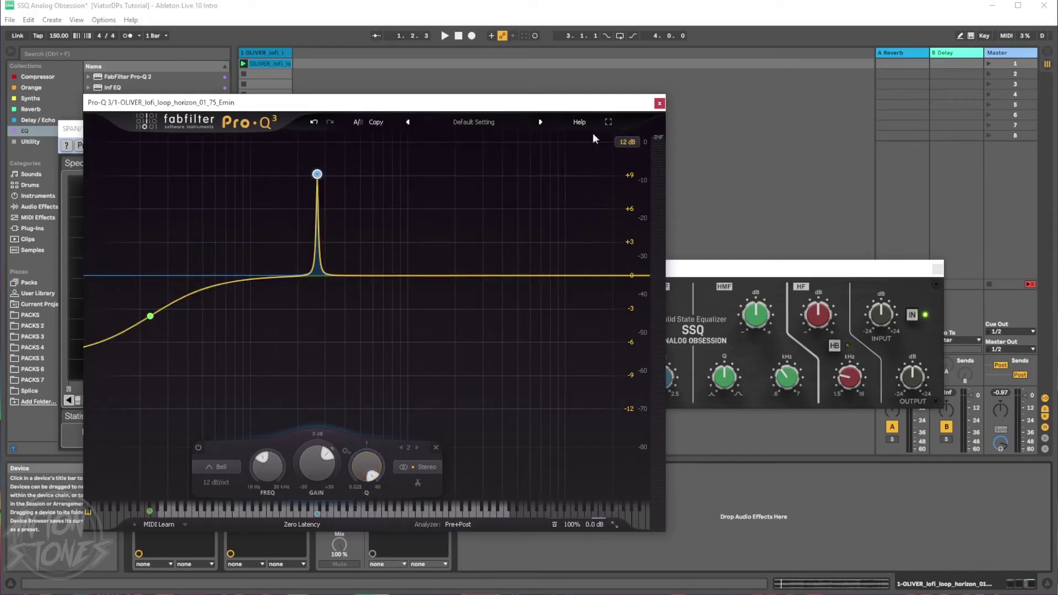
left_click(659, 103)
Lower the SSQ's LMF Q, play the loop, and boost the LMF gain to about 11 dB
left_click_drag(587, 273, 563, 281)
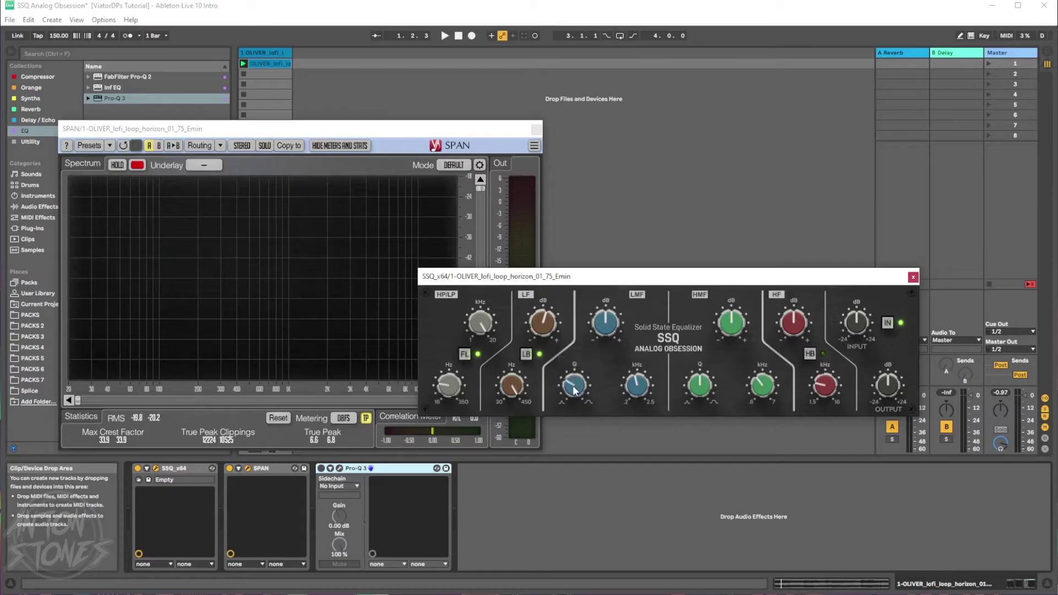
mouse_move(641, 393)
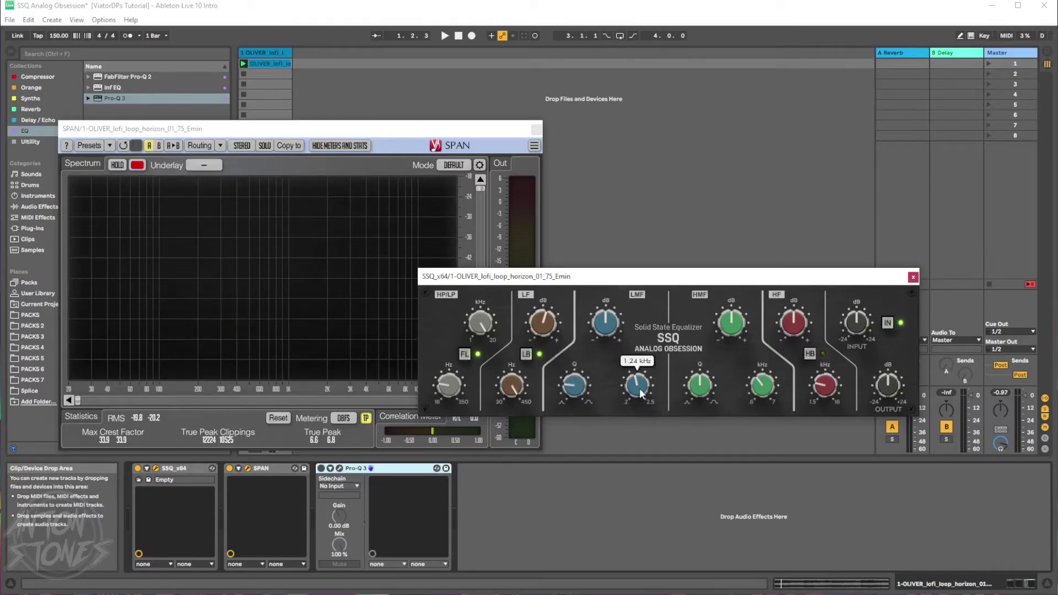
key("space")
left_click_drag(606, 331, 611, 297)
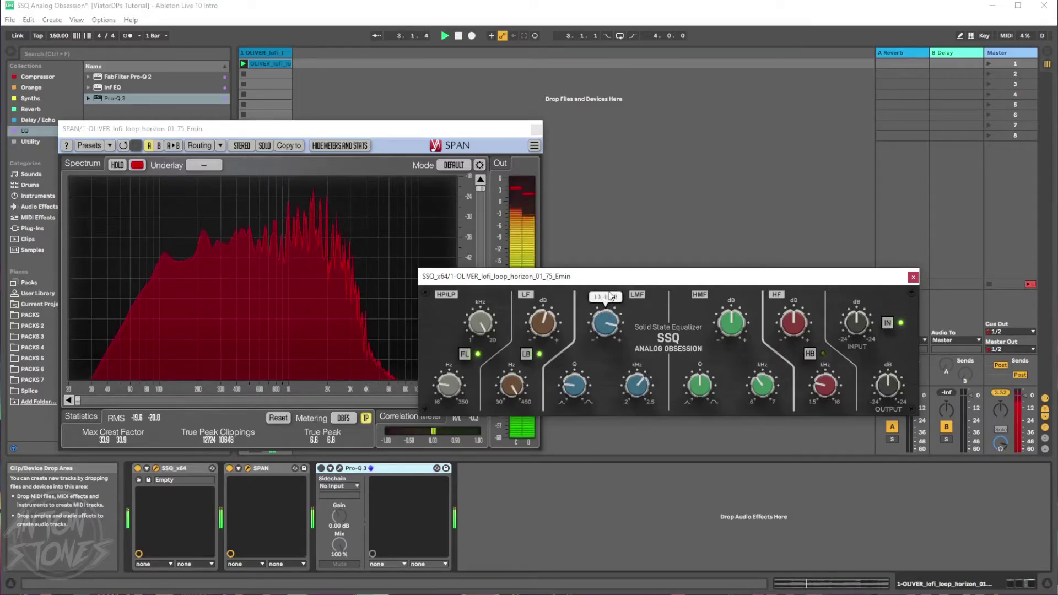
Sweep the SSQ's LMF frequency down and raise its Q to about 0.92 during playback
left_click_drag(630, 382, 620, 445)
left_click_drag(570, 385, 578, 279)
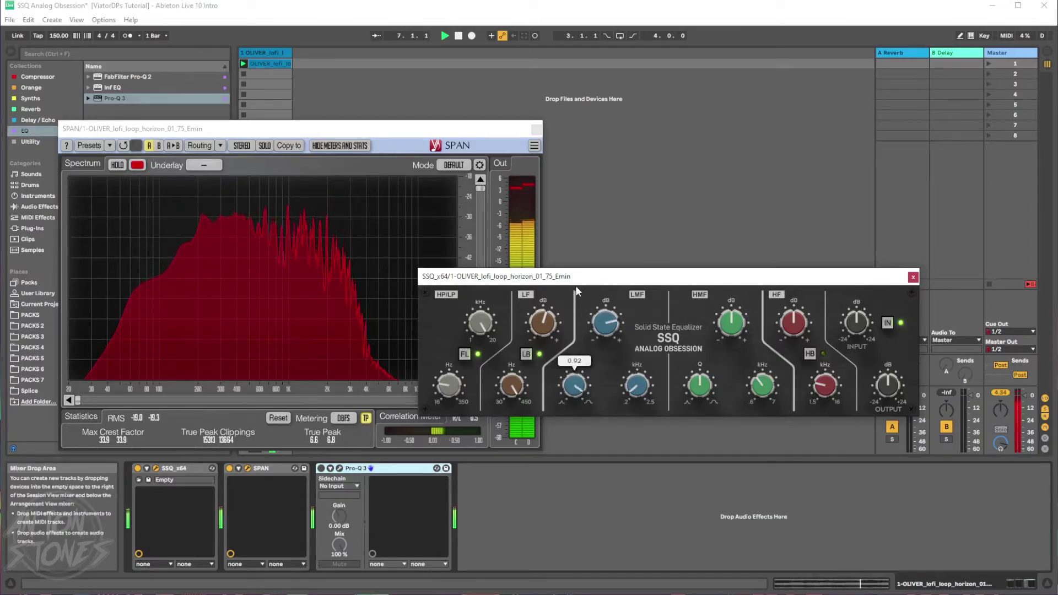
mouse_move(638, 396)
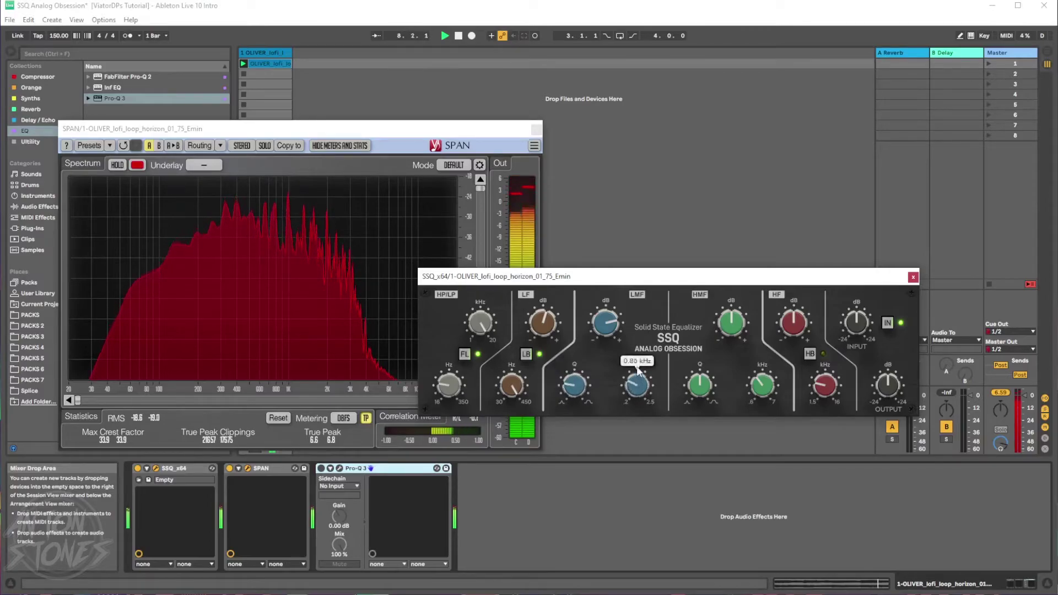
Raise the SSQ's LMF frequency, reduce the LMF gain to near zero with Q at 0.23, and stop playback
left_click_drag(640, 338, 610, 327)
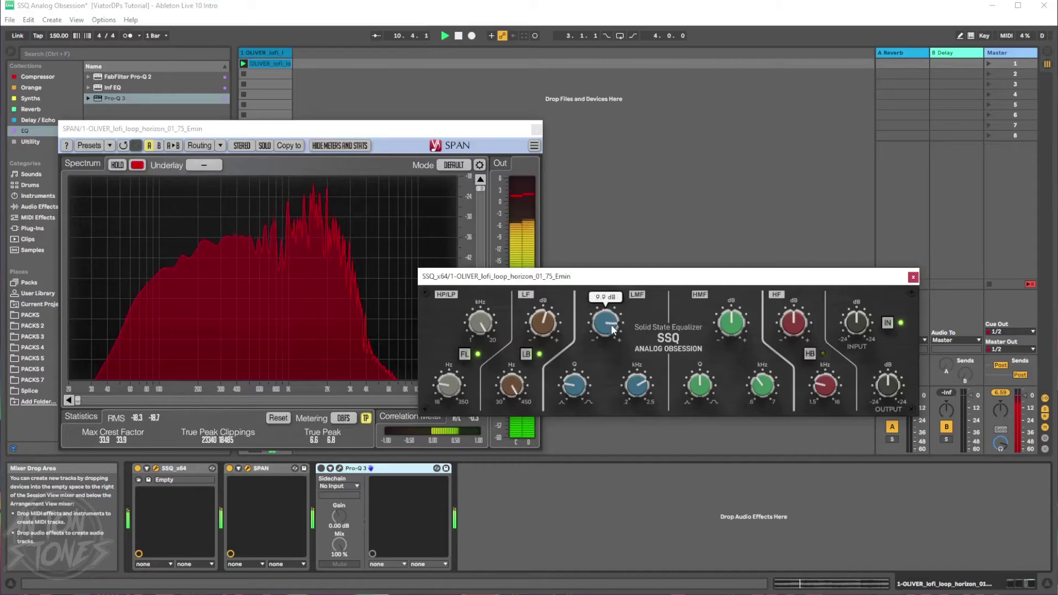
left_click_drag(607, 315, 608, 327)
left_click_drag(637, 381, 638, 383)
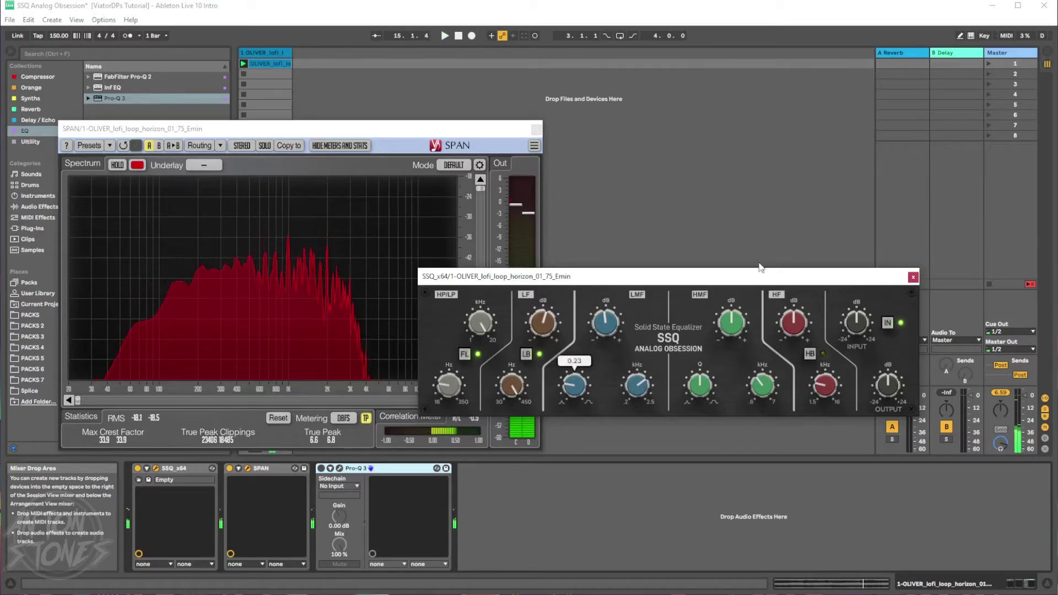
Raise the SSQ's HMF Q, set its frequency to 3.87 kHz, and boost its gain to 12.55 dB while the loop plays
mouse_move(719, 301)
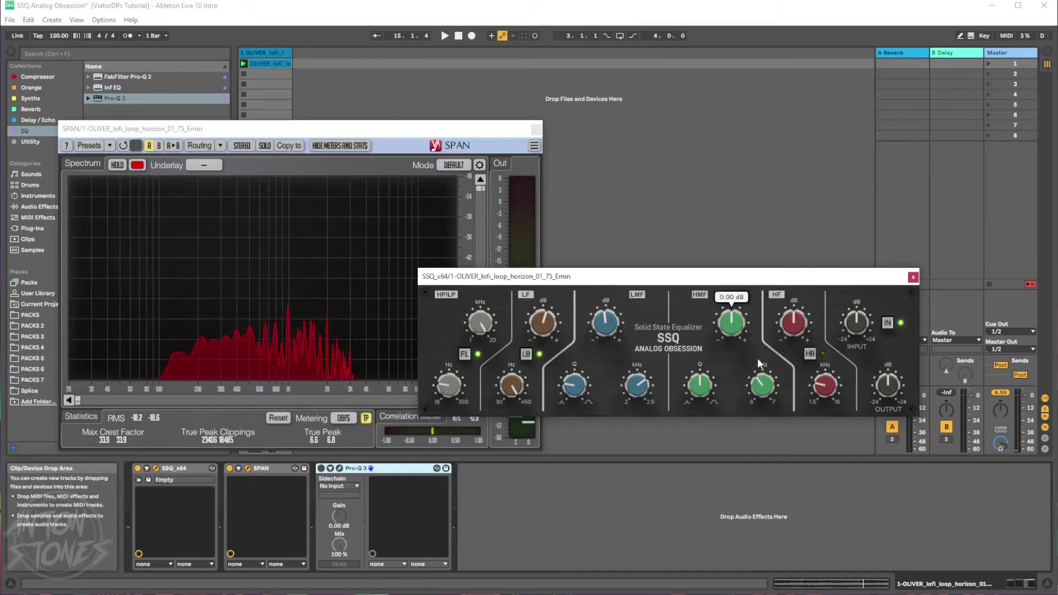
mouse_move(702, 401)
mouse_move(758, 391)
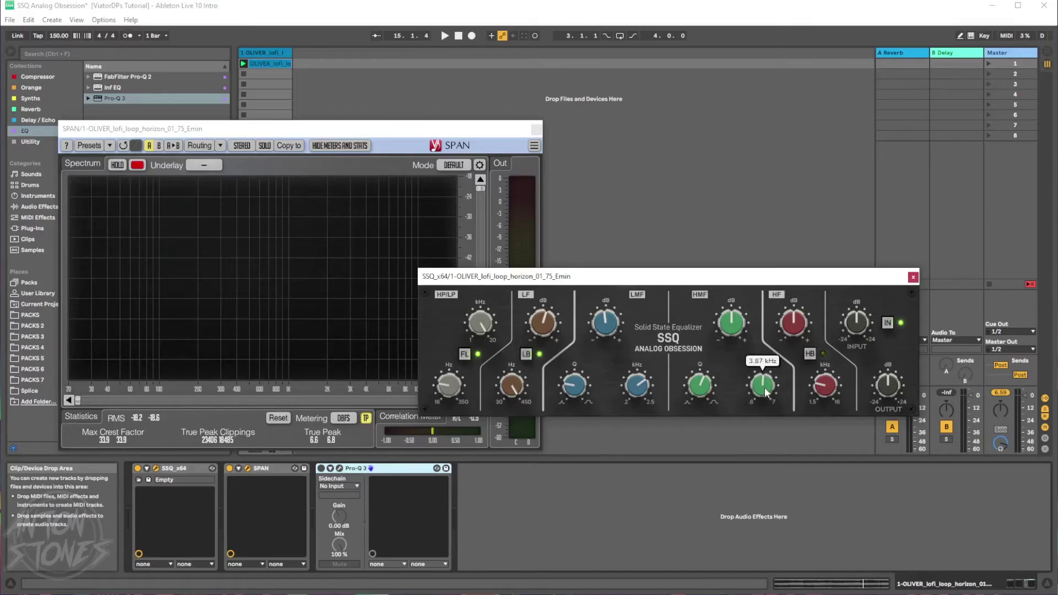
key("space")
left_click_drag(737, 332, 795, 262)
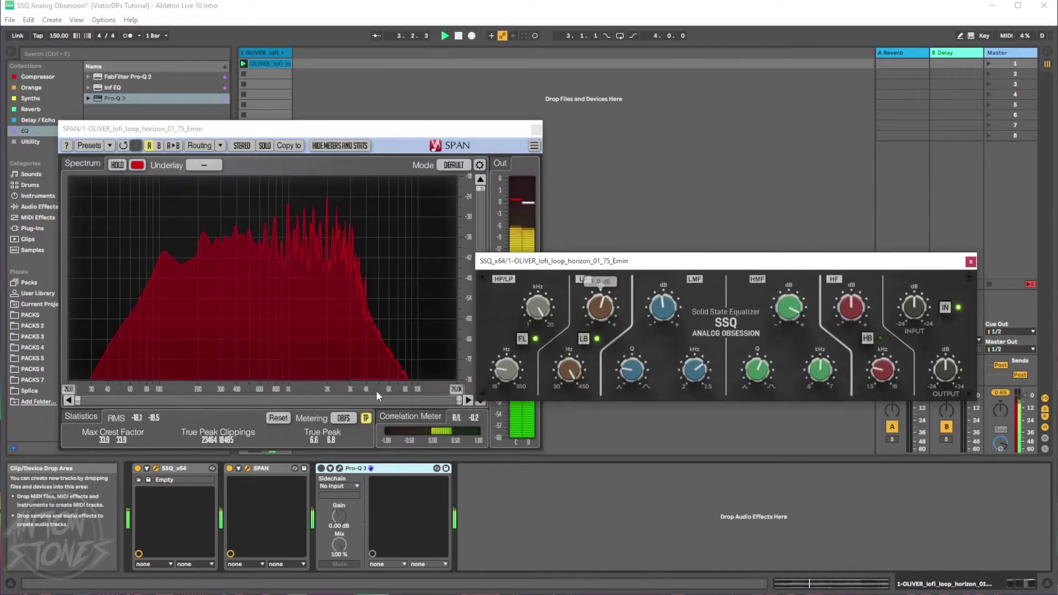
Sweep the SSQ's HMF frequency up through 4.22 kHz and back down, adjust its Q, and stop playback
left_click_drag(830, 362, 846, 311)
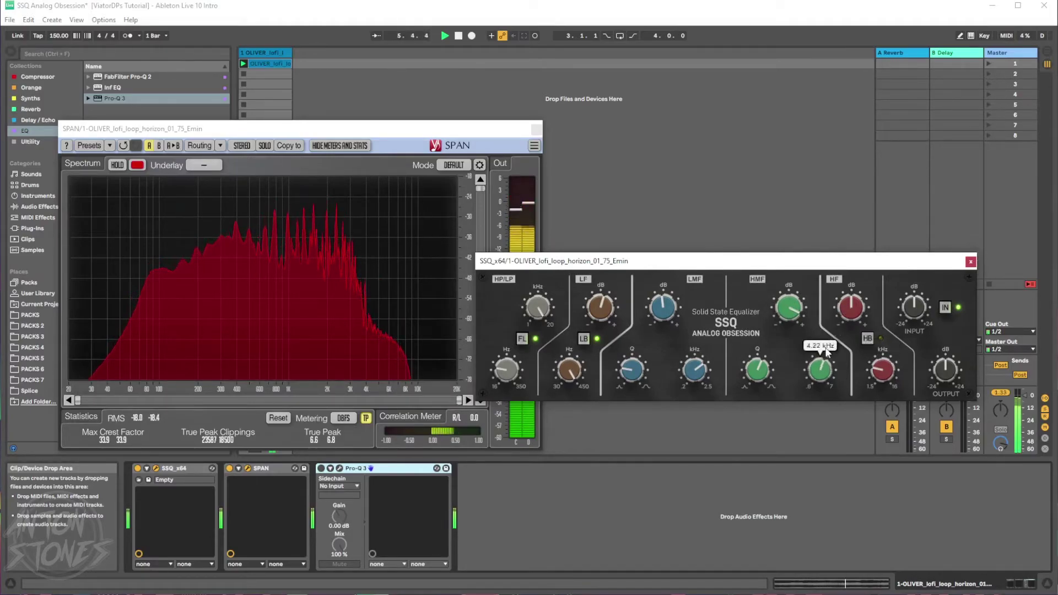
mouse_move(824, 369)
left_mouse_down()
mouse_move(810, 387)
mouse_move(820, 362)
left_mouse_up()
mouse_move(761, 370)
left_mouse_down()
mouse_move(751, 423)
mouse_move(747, 369)
left_mouse_up()
mouse_move(820, 368)
left_mouse_down()
mouse_move(825, 361)
mouse_move(820, 384)
left_mouse_up()
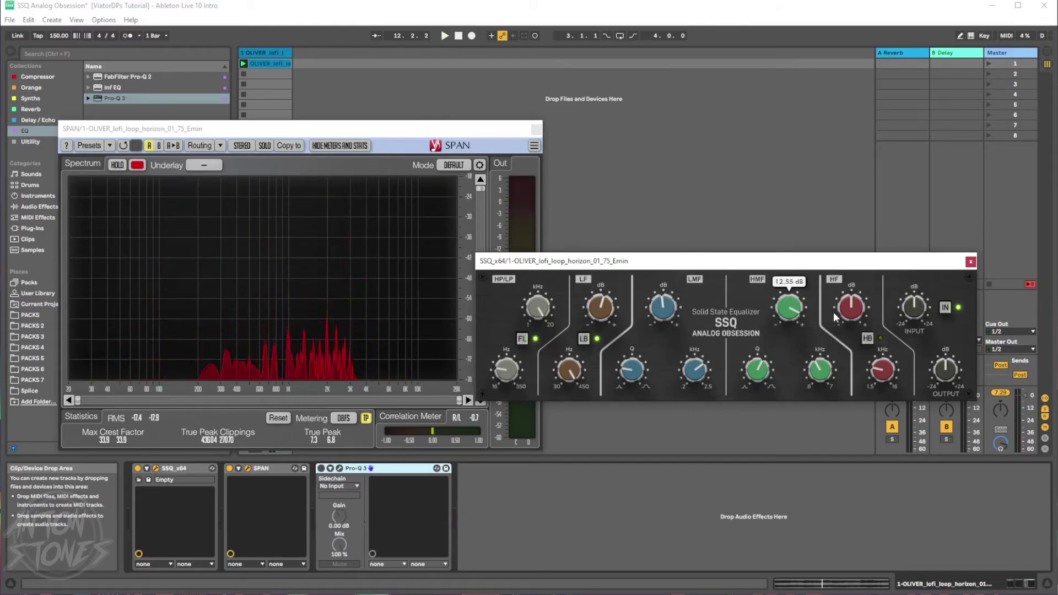
Open Pro-Q 3 and add a high shelf at about 6265 Hz with a gain of about -1.64 dB and Q 0.657
left_click_drag(858, 260, 832, 276)
left_click(340, 469)
left_click_drag(621, 276, 541, 283)
right_click(541, 283)
mouse_move(587, 335)
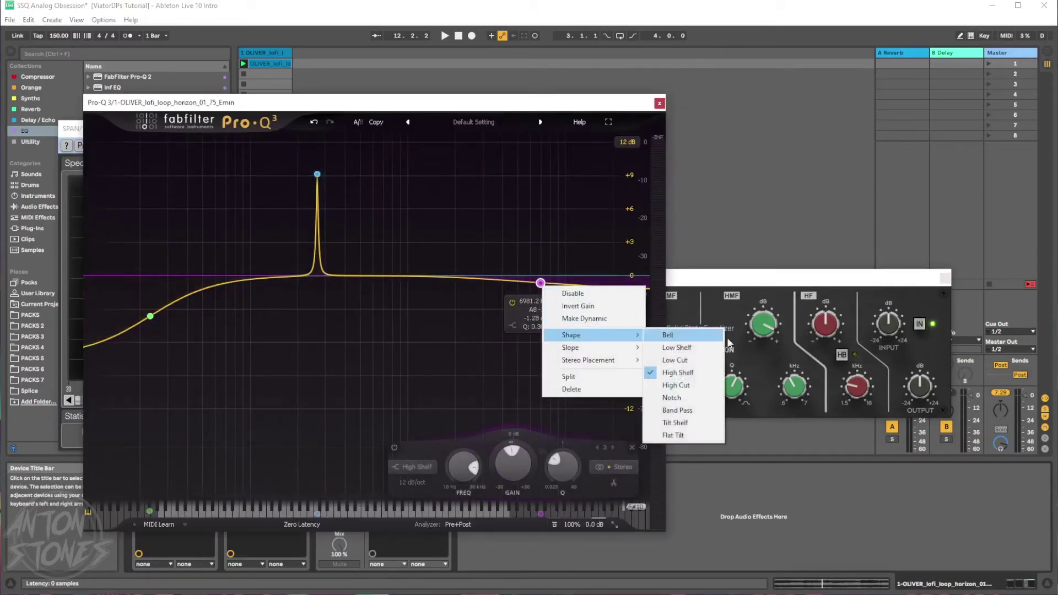
left_click(689, 373)
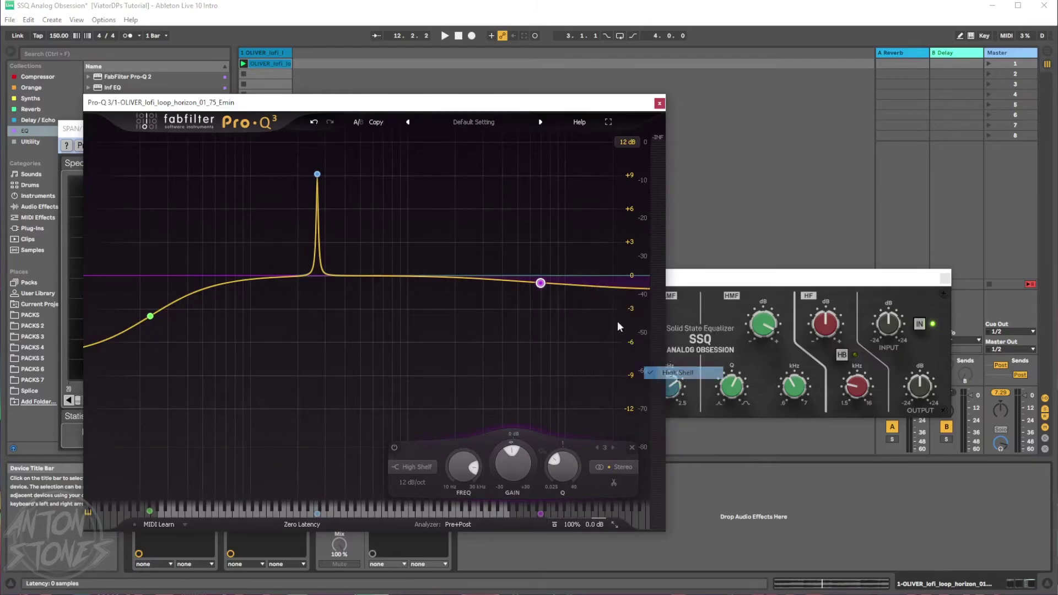
mouse_move(541, 284)
left_mouse_down()
mouse_move(530, 307)
mouse_move(536, 291)
left_mouse_up()
scroll(529, 300, "up", 3)
Move the narrow bell to about 578 Hz and add a second Q 40 bell at about 2175 Hz with an 8.82 dB boost
left_click_drag(324, 175, 444, 176)
left_click_drag(319, 176, 367, 181)
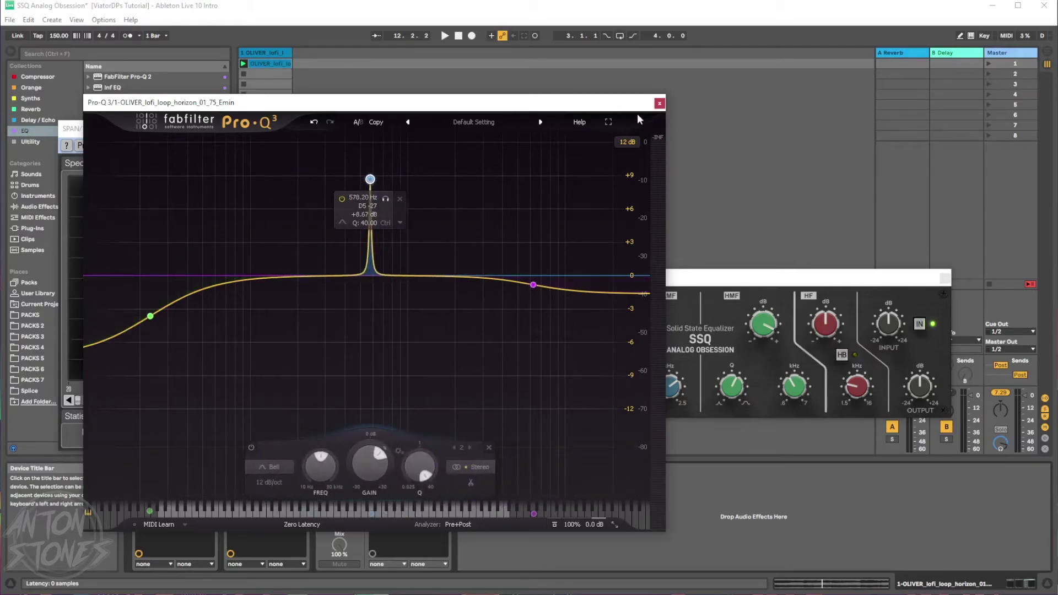
left_click(482, 277)
left_click_drag(482, 276, 461, 178)
scroll(487, 265, "up", 10)
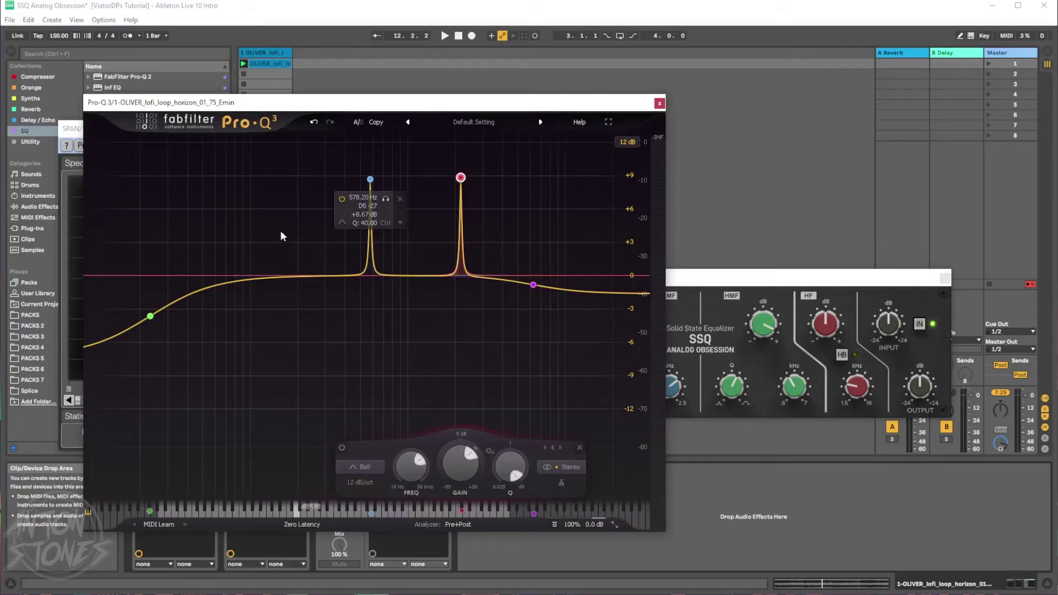
Add a brickwall low cut at 10 Hz and a 48 dB/oct high cut at about 24359 Hz to Pro-Q 3
left_click(92, 277)
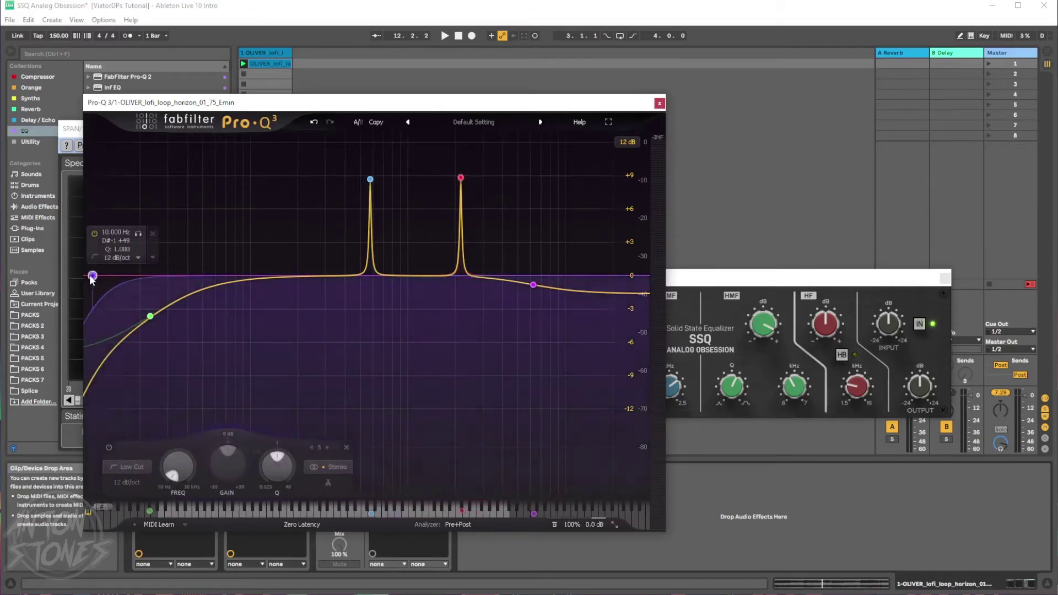
left_click(627, 278)
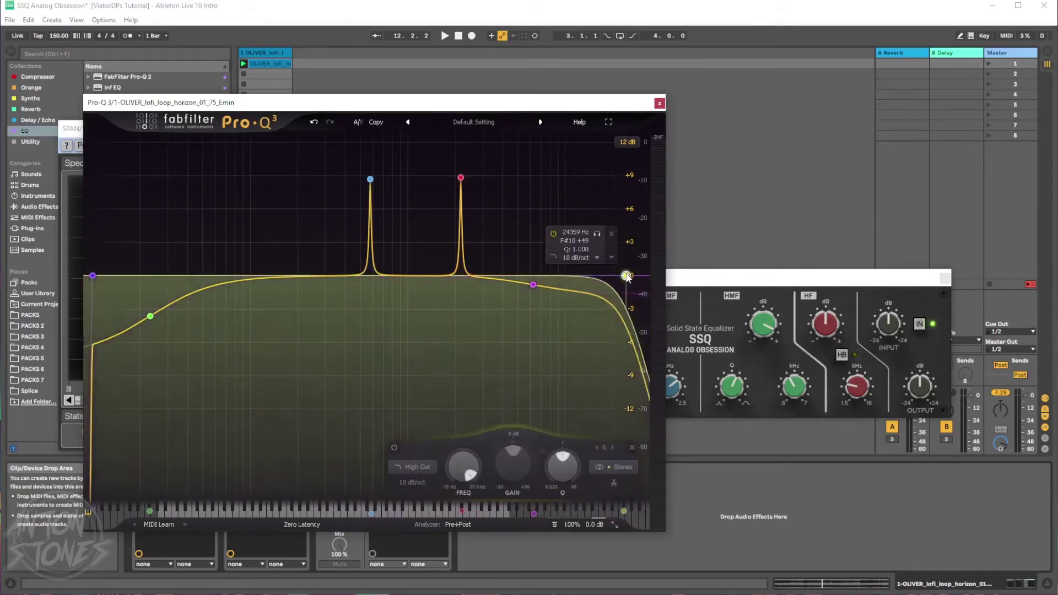
left_click_drag(577, 101, 555, 178)
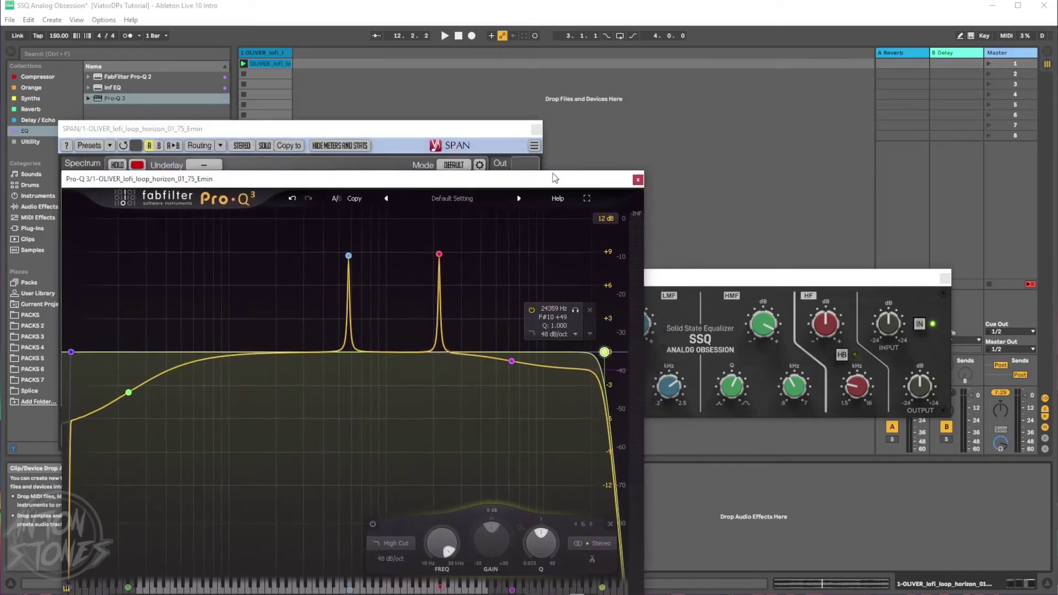
Place the SSQ beside Pro-Q 3, raise the high cut to 30000 Hz, and nudge the low cut's frequency down
left_click_drag(500, 278, 589, 235)
left_click_drag(389, 184, 387, 163)
left_click_drag(685, 233, 722, 224)
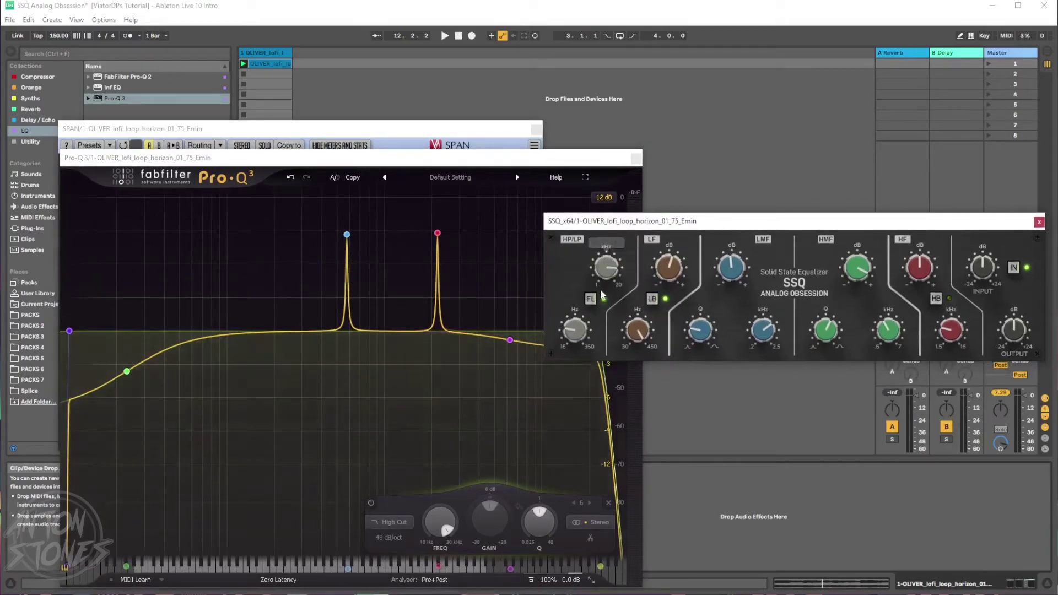
left_click_drag(431, 536, 448, 458)
left_click(706, 217)
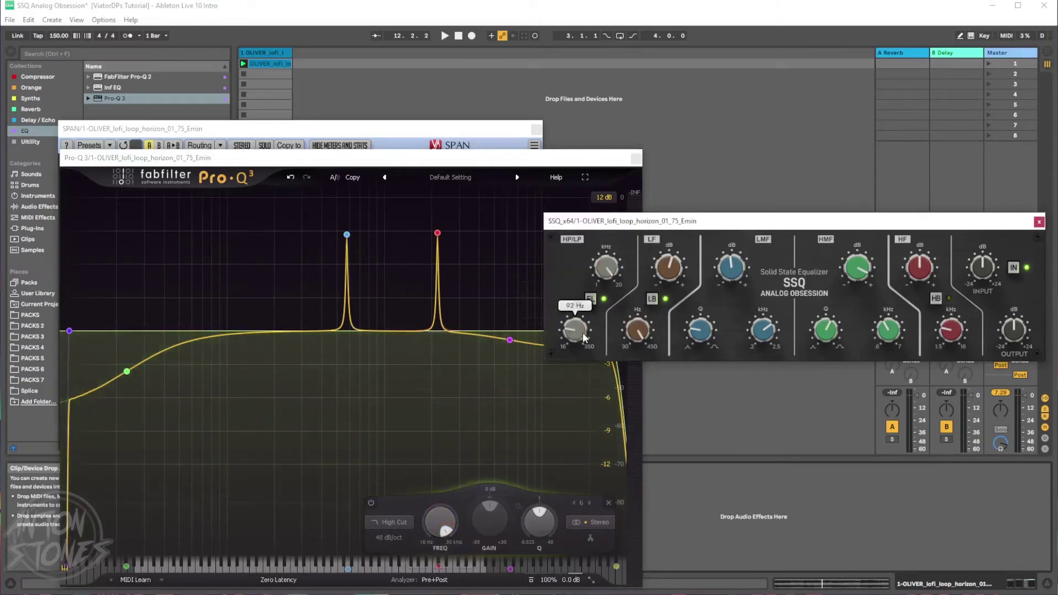
left_click(69, 331)
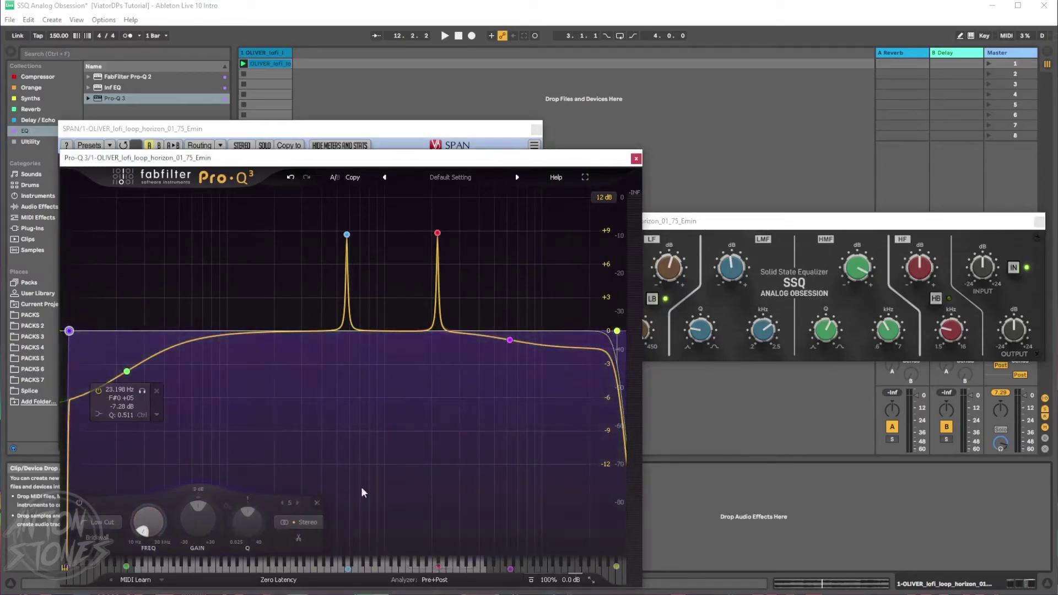
mouse_move(162, 524)
left_mouse_down()
mouse_move(161, 463)
mouse_move(160, 536)
left_mouse_up()
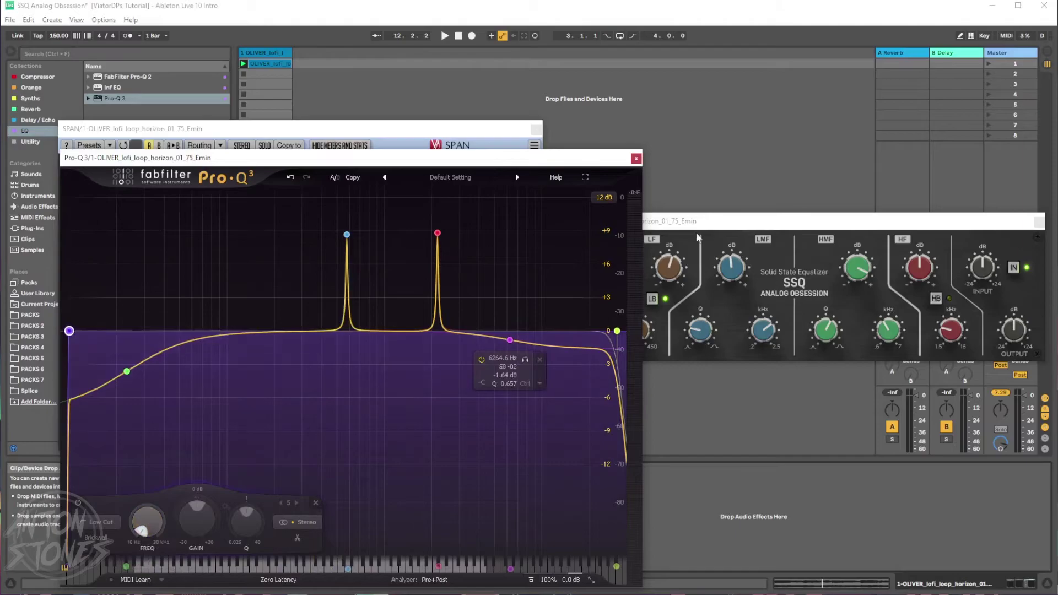
left_click_drag(697, 233, 612, 252)
mouse_move(151, 359)
left_mouse_down()
mouse_move(172, 350)
mouse_move(143, 358)
left_mouse_up()
right_click(145, 332)
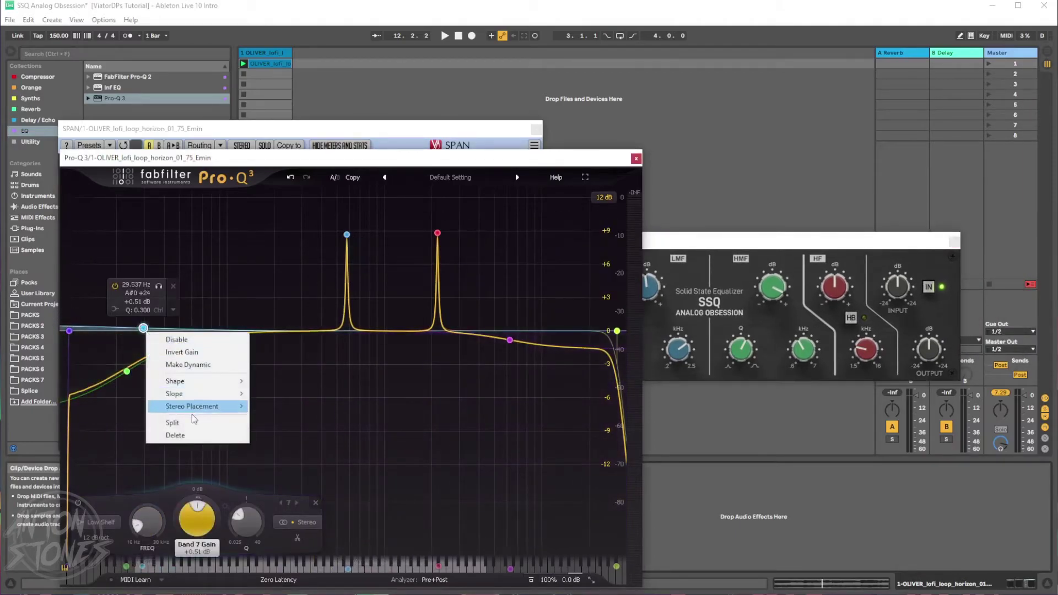
left_click(175, 435)
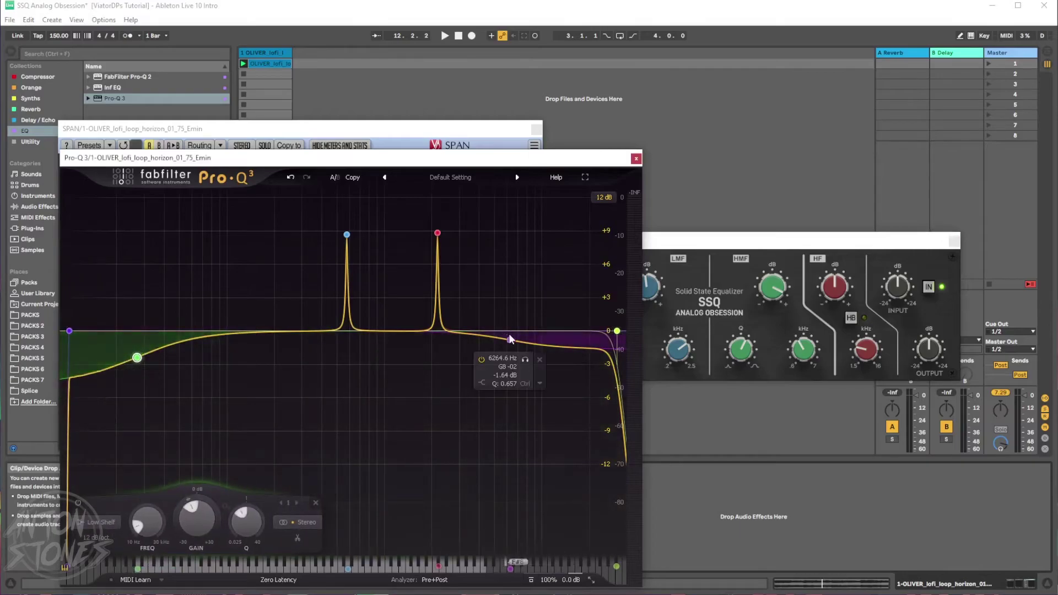
Move Pro-Q 3's high shelf up in frequency with slightly less gain, and turn the lower bell into a broad boost of about 1 dB
left_click_drag(509, 338, 540, 346)
left_click_drag(799, 236, 792, 243)
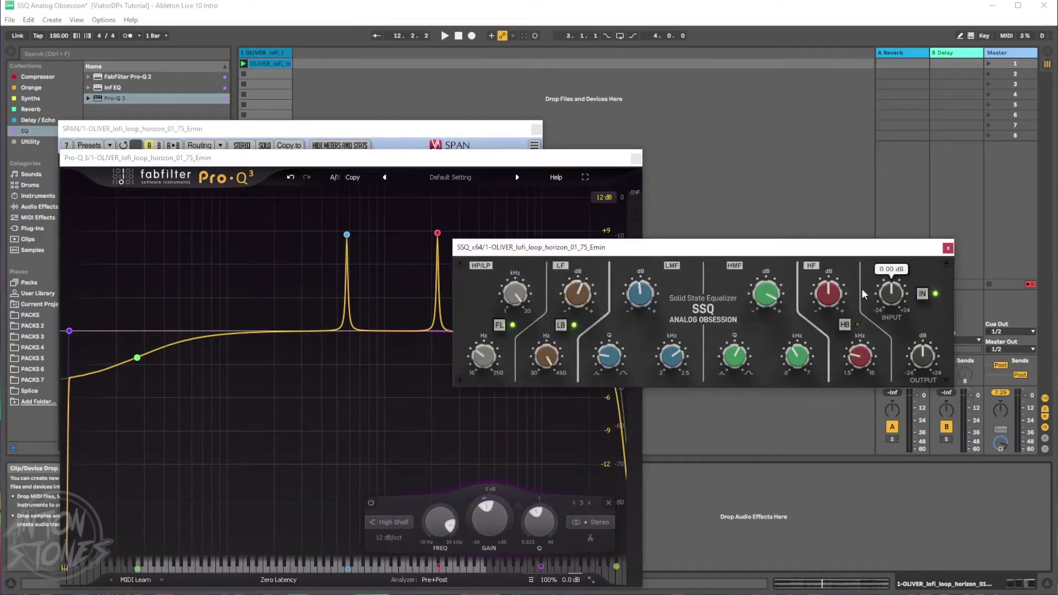
left_click_drag(347, 234, 314, 278)
scroll(315, 278, "down", 10)
scroll(315, 277, "up", 5)
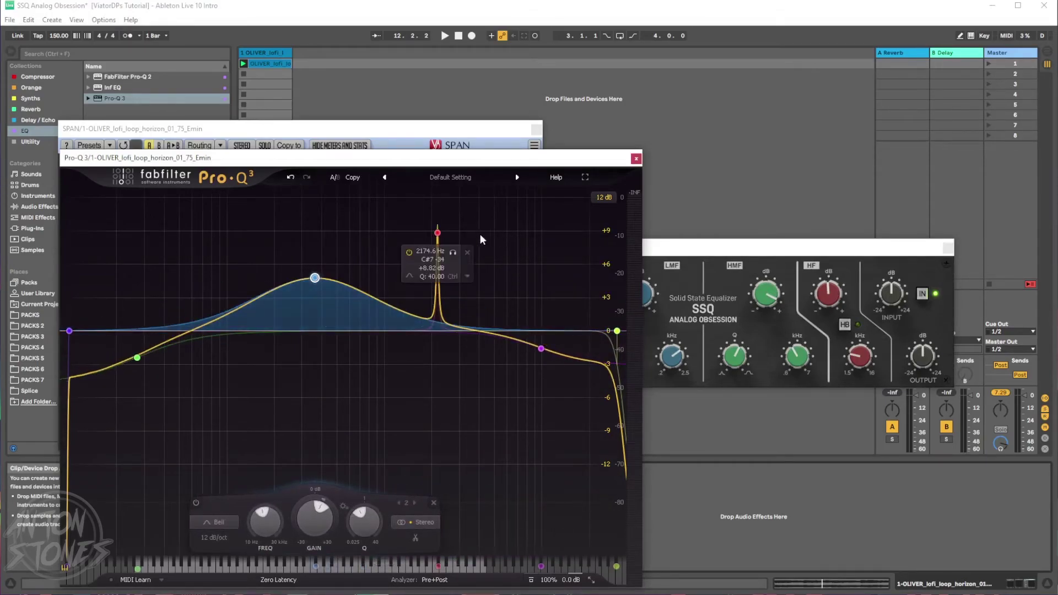
left_click_drag(315, 278, 303, 320)
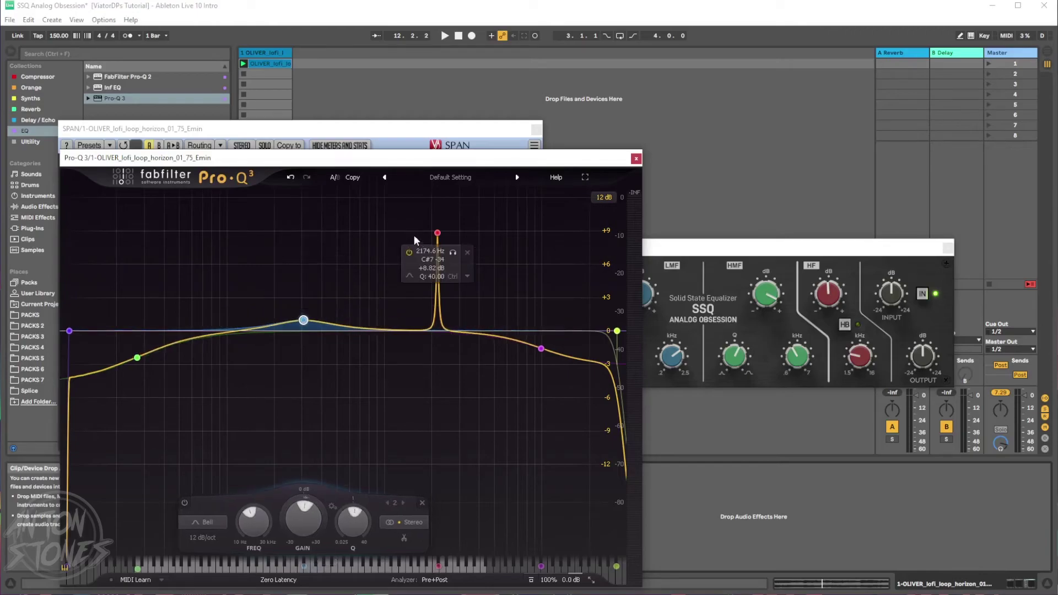
Turn the upper Pro-Q 3 bell into a wide cut of about 1.5 dB around 2.6 kHz
scroll(445, 236, "down", 4)
left_click_drag(437, 236, 449, 358)
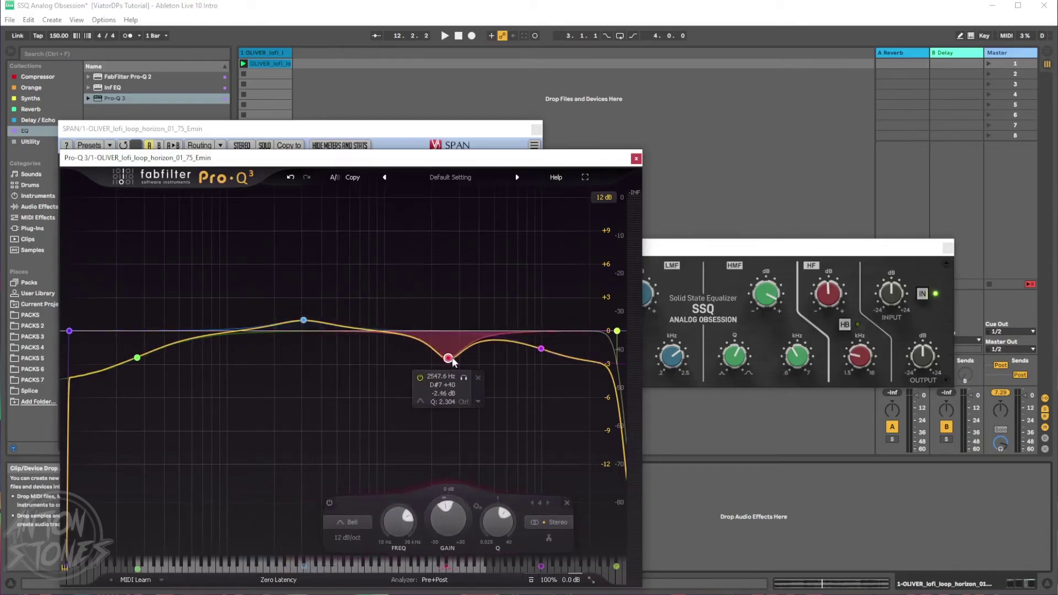
scroll(453, 360, "down", 3)
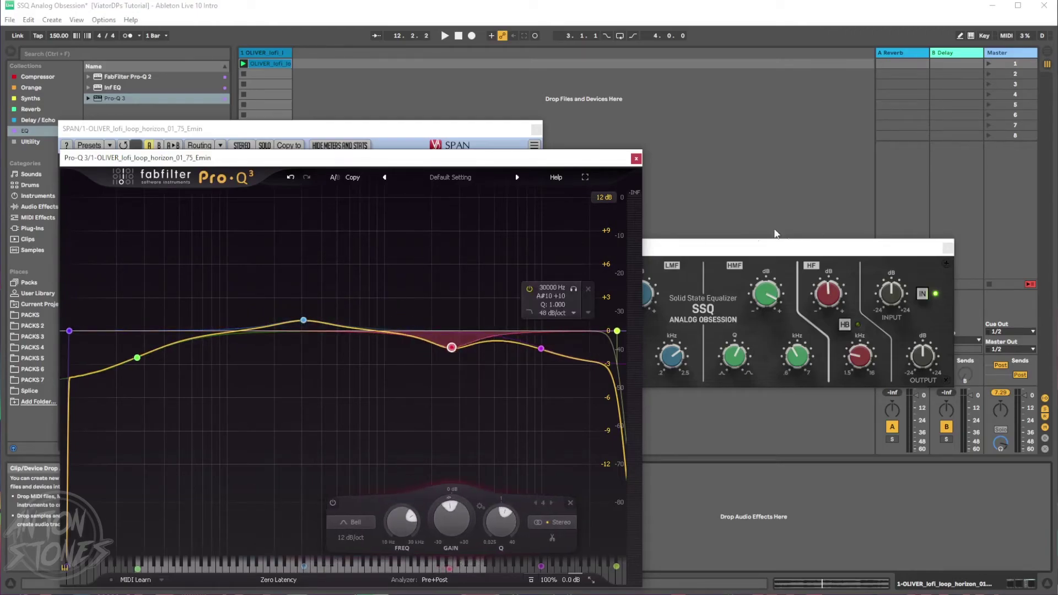
Rearrange the SSQ and Pro-Q 3 windows to compare their bands, and close Pro-Q 3
left_click(761, 247)
left_click_drag(760, 247, 650, 256)
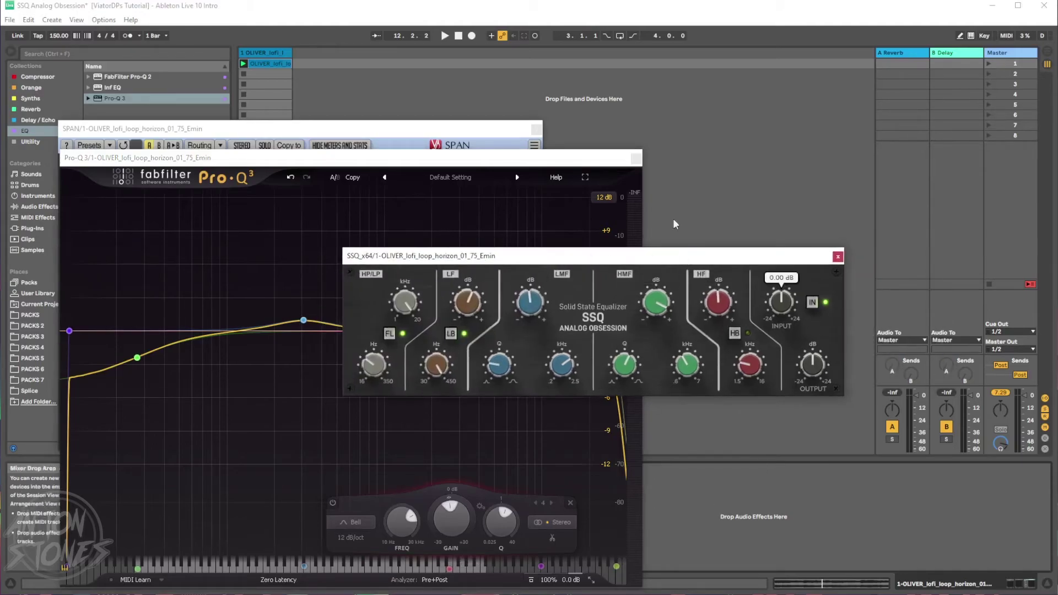
left_click_drag(529, 260, 491, 284)
left_click_drag(396, 161, 350, 110)
left_click_drag(626, 281, 706, 285)
left_click_drag(404, 112, 504, 121)
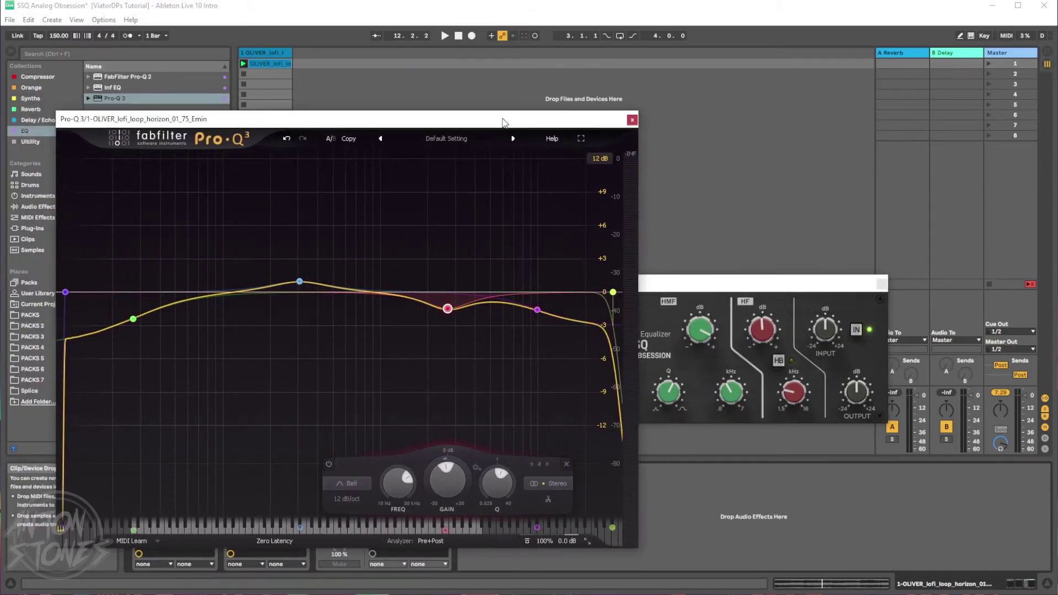
left_click(633, 120)
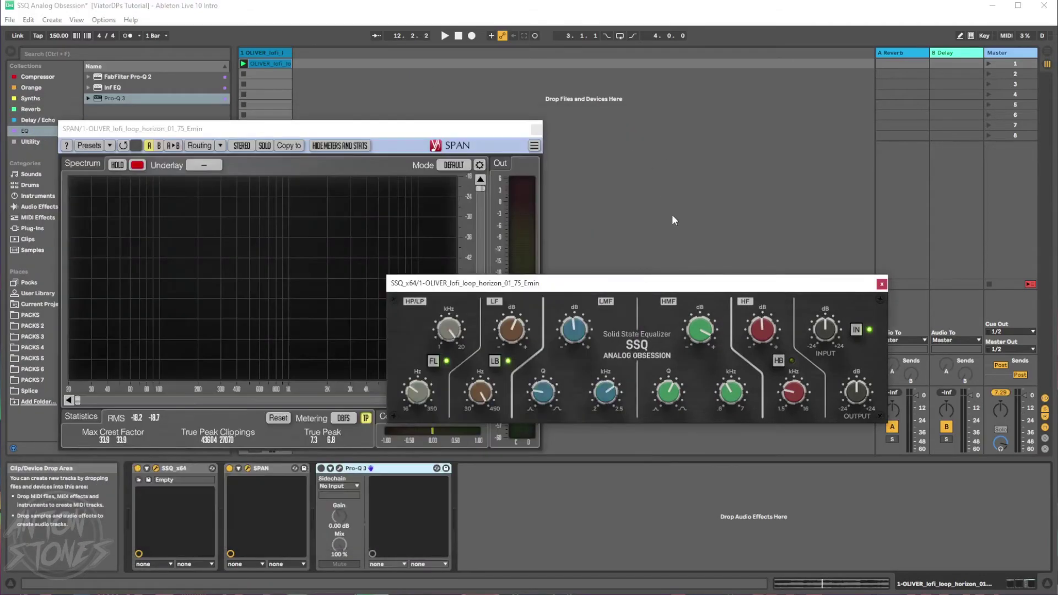
Close the SPAN analyzer window and reposition the SSQ window on its own
left_click_drag(663, 282, 645, 274)
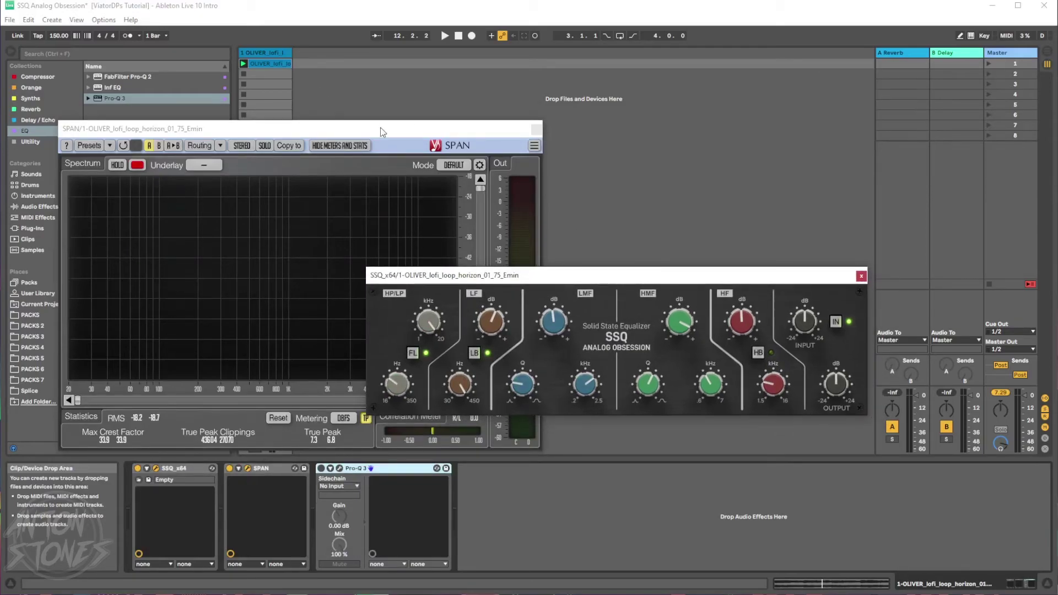
left_click_drag(380, 132, 371, 129)
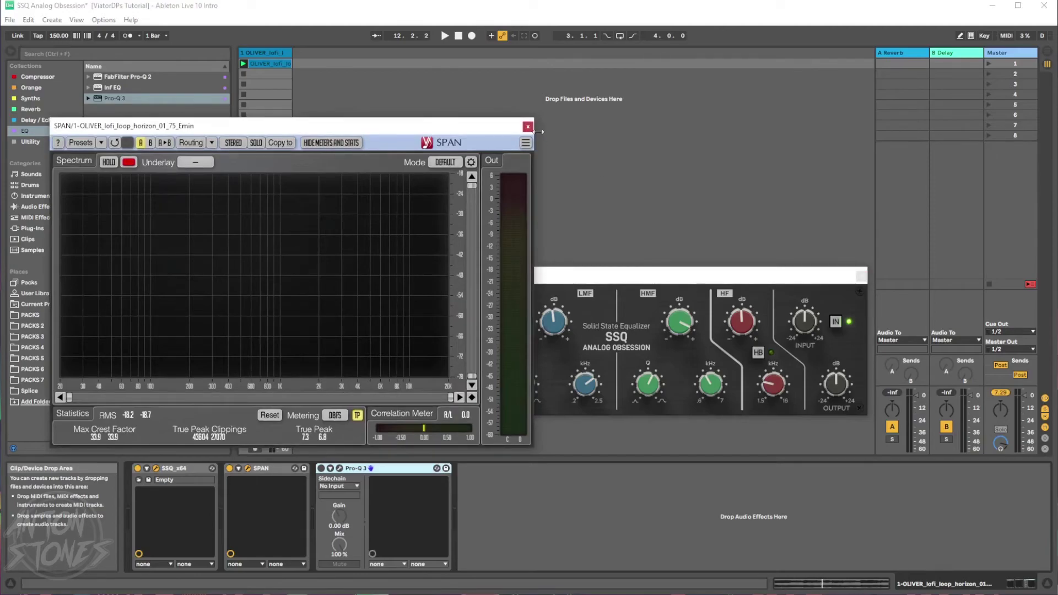
left_click(527, 127)
left_click_drag(618, 279, 585, 277)
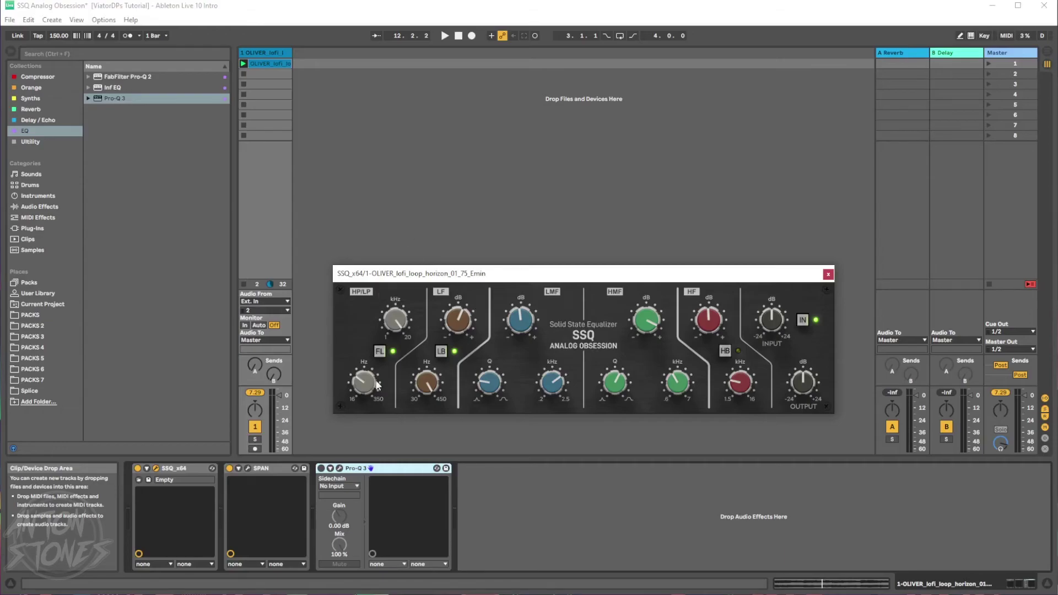
Copy the SSQ device from the loop track onto the A Reverb return track
left_click(183, 467)
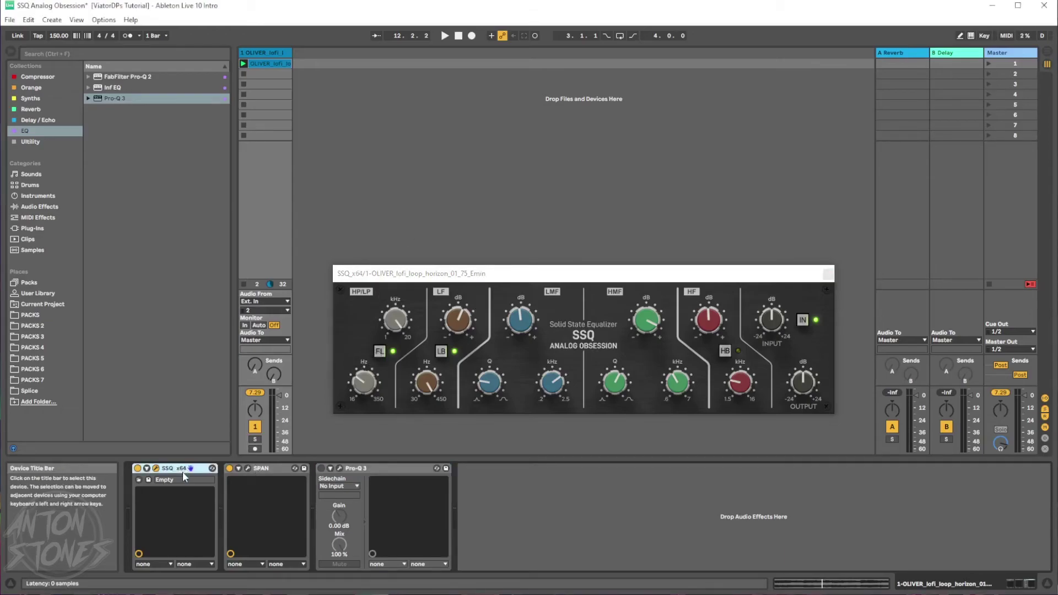
left_click(156, 190)
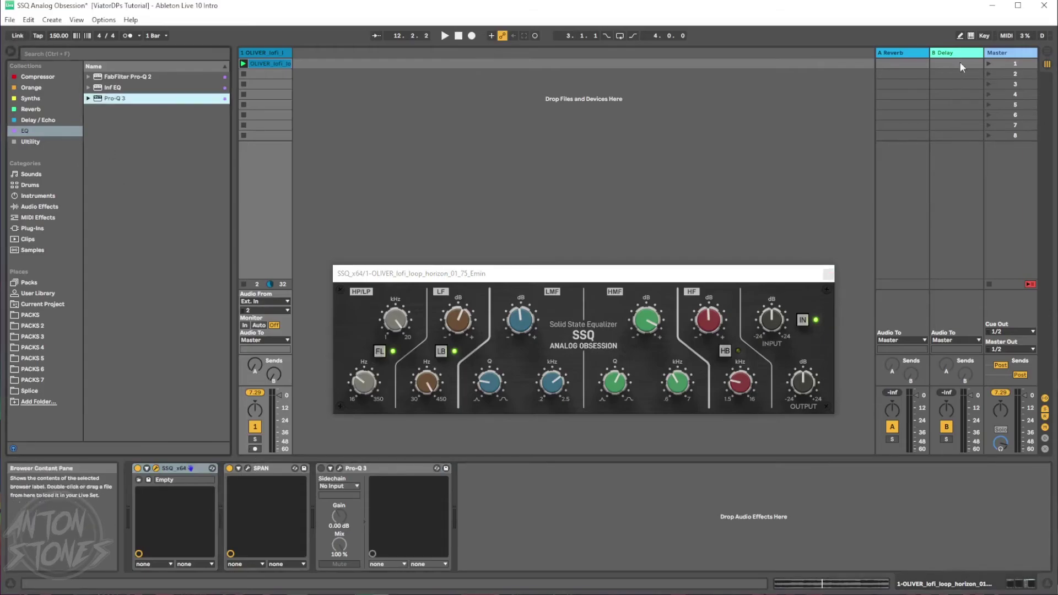
left_click(918, 52)
key("ctrl+v")
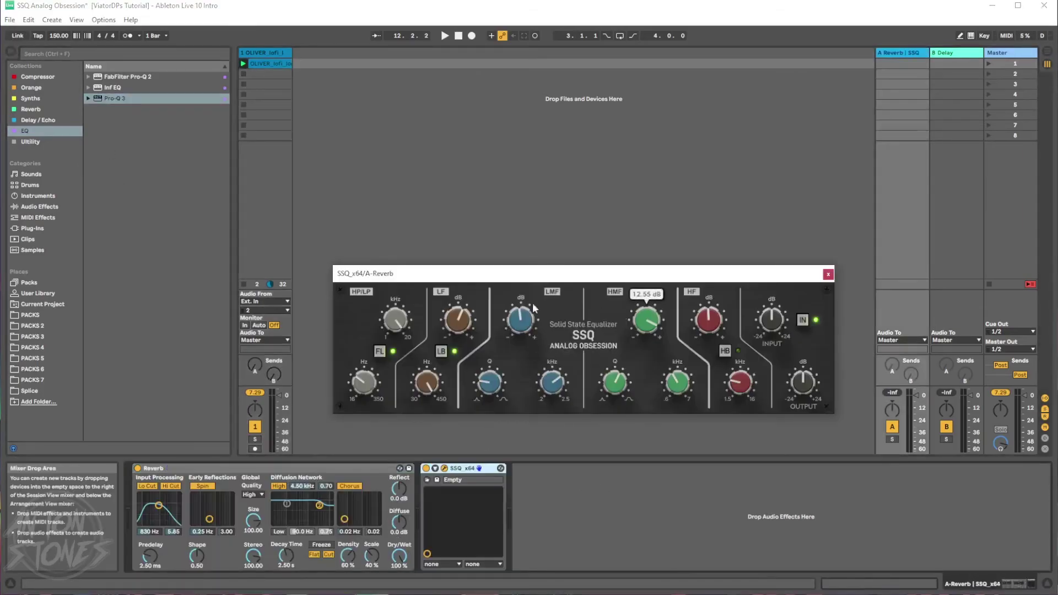
Turn the loop track's send A fully up, and switch off LB on the reverb return's SSQ
left_click_drag(568, 277, 583, 271)
left_click(336, 469)
left_click(471, 469)
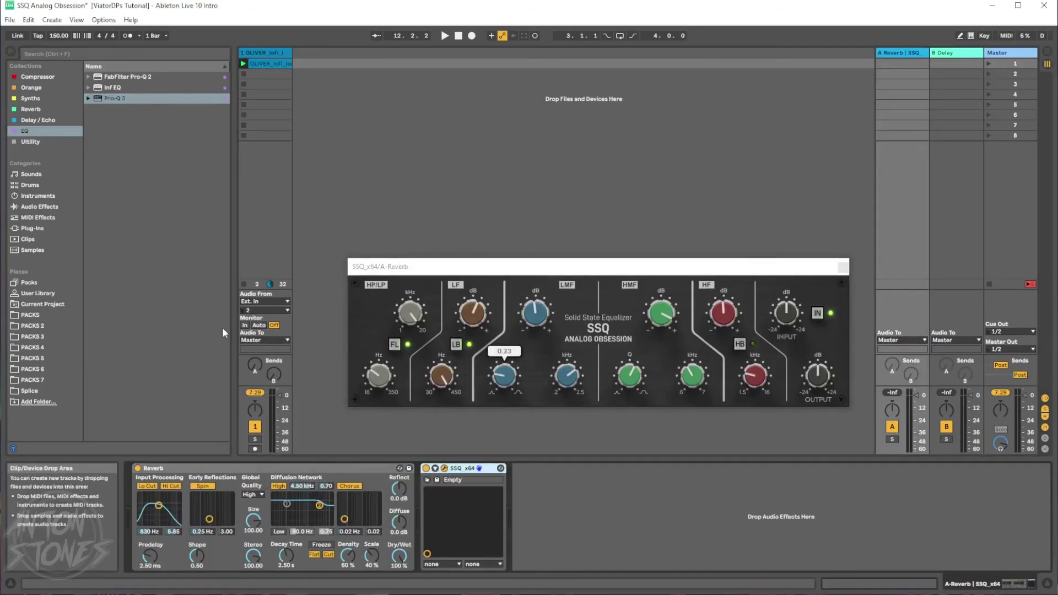
left_click_drag(261, 366, 260, 309)
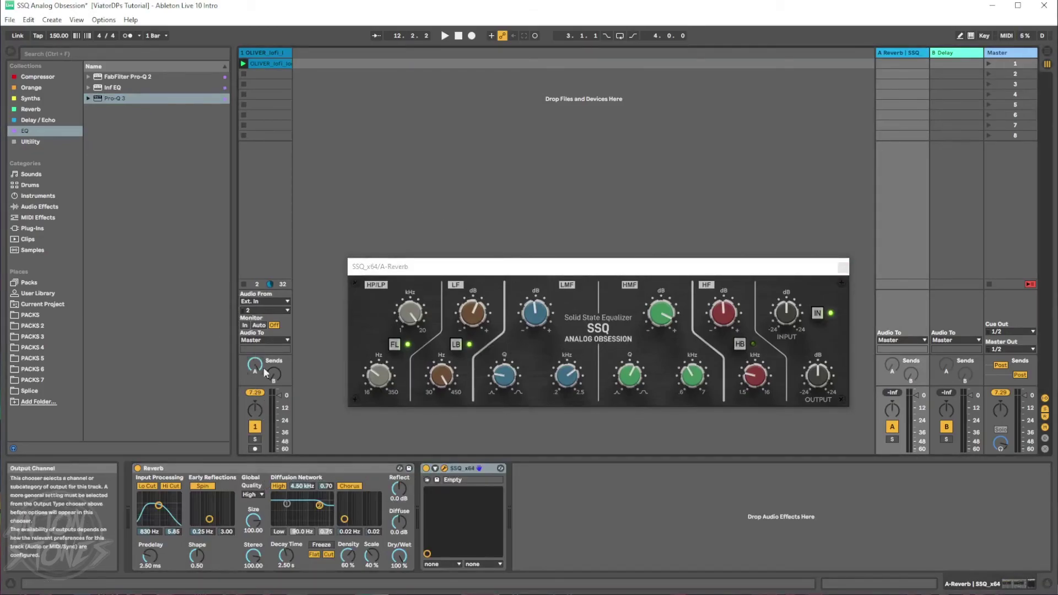
left_click(551, 260)
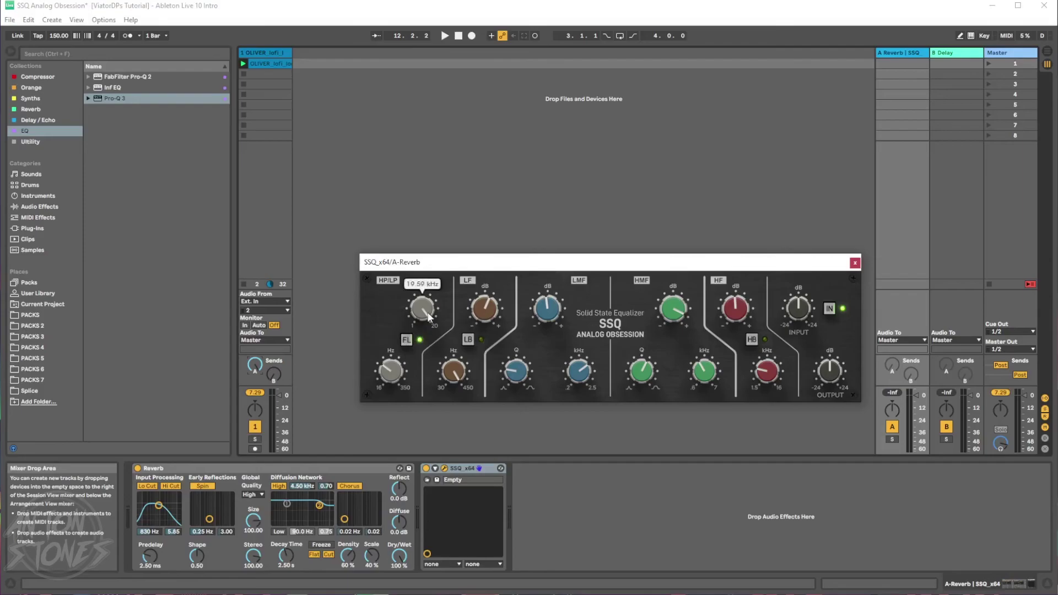
Play the loop and sweep the low-pass and high-pass filter frequencies of the SSQ on the reverb return
key("space")
left_click_drag(405, 376, 405, 405)
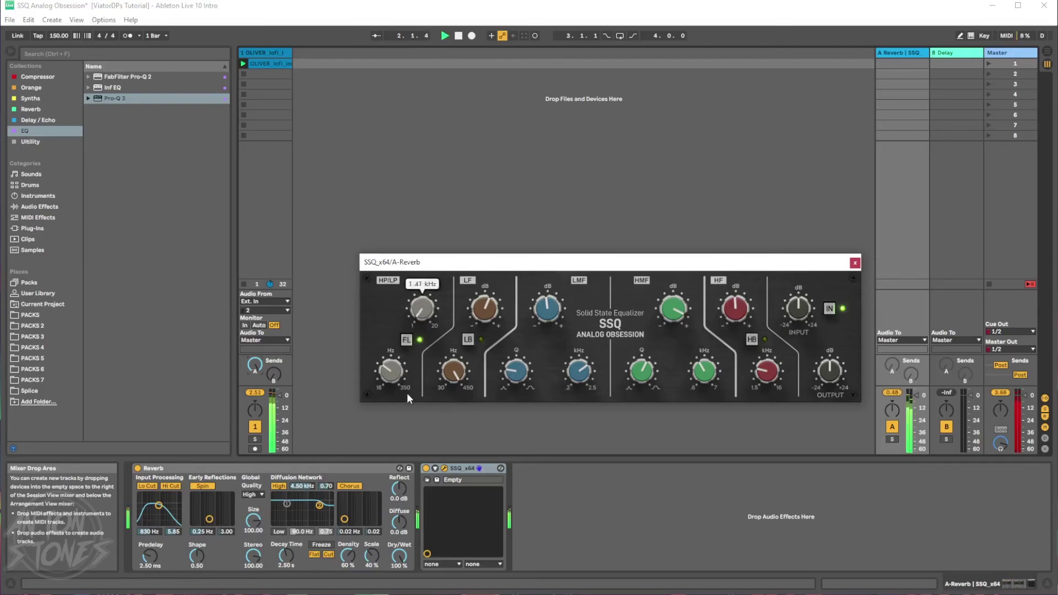
left_click_drag(425, 322, 425, 289)
left_click_drag(390, 370, 388, 410)
Reset the SSQ's LF, LMF and HMF gains to 0 dB and return both mid-band Q controls to their defaults
left_click_drag(486, 311, 494, 319)
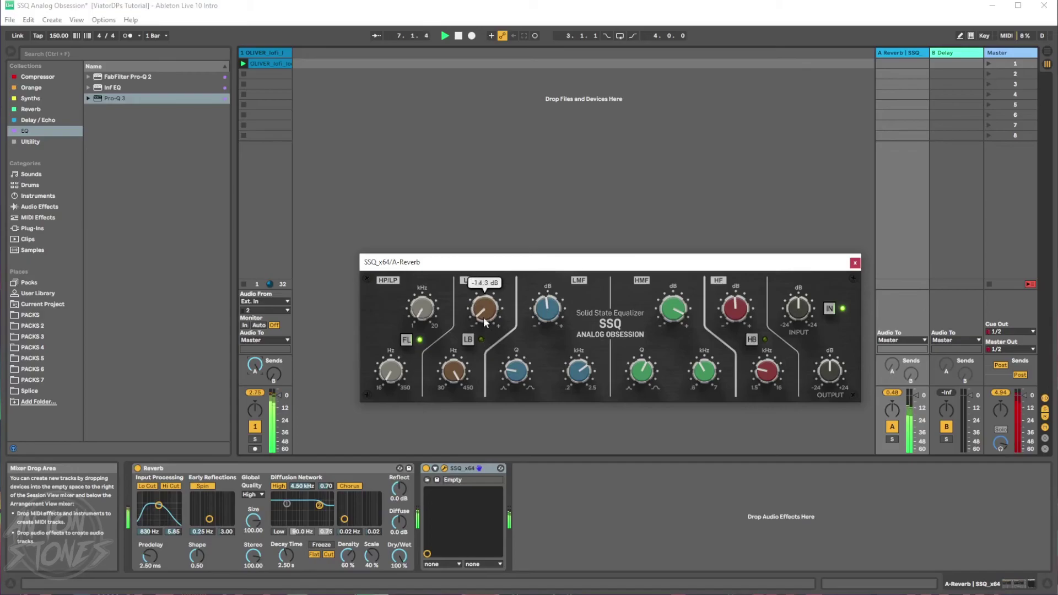
double_click(485, 322)
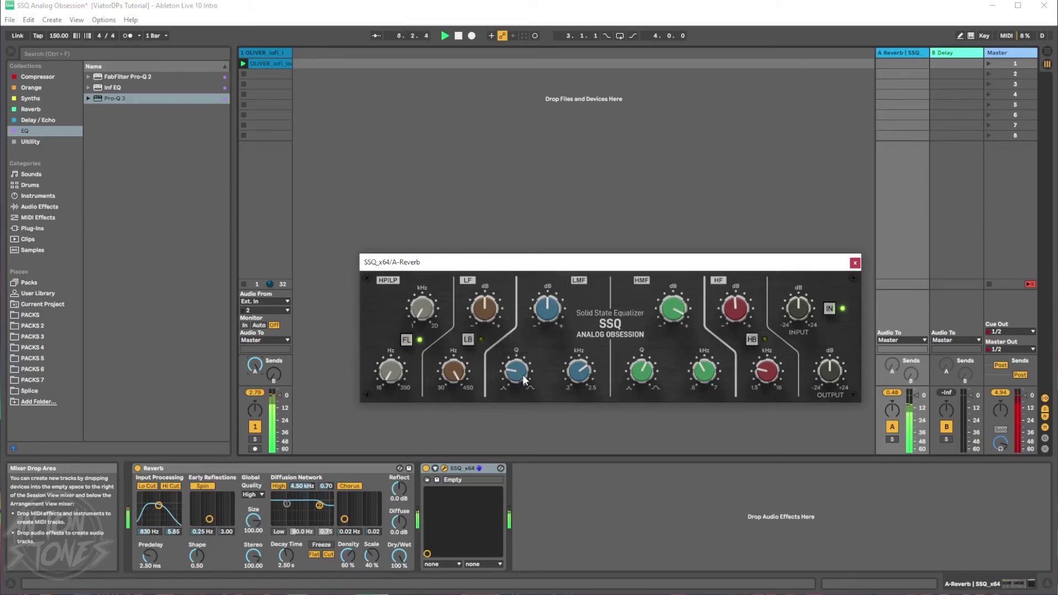
double_click(678, 318)
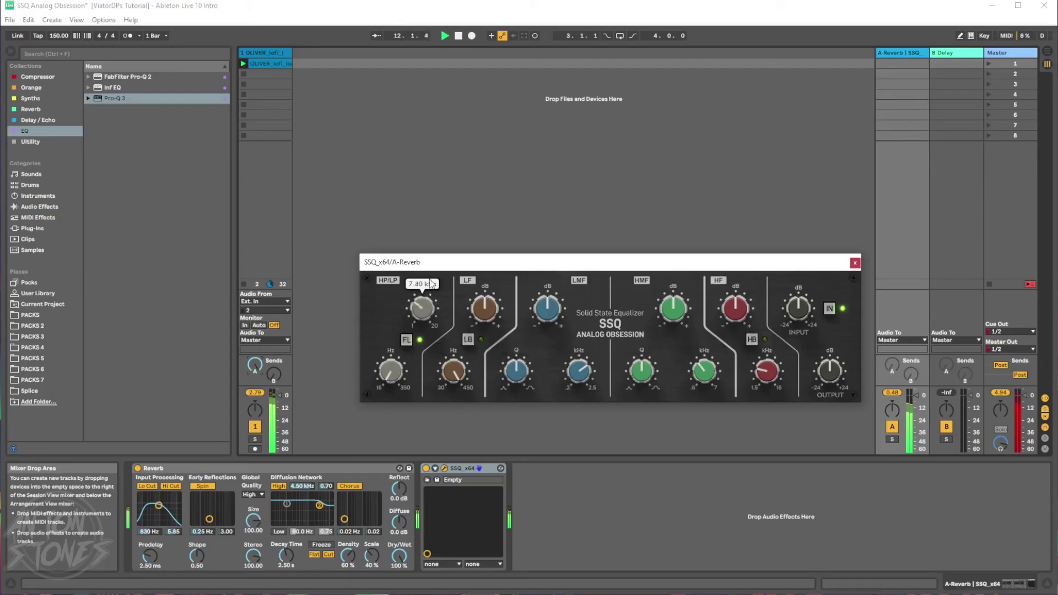
Sweep the SSQ's low-pass and high-pass frequencies again during playback and adjust the loop track's send A
left_click_drag(424, 292, 422, 253)
left_click_drag(422, 314, 392, 363)
left_click_drag(255, 367, 255, 441)
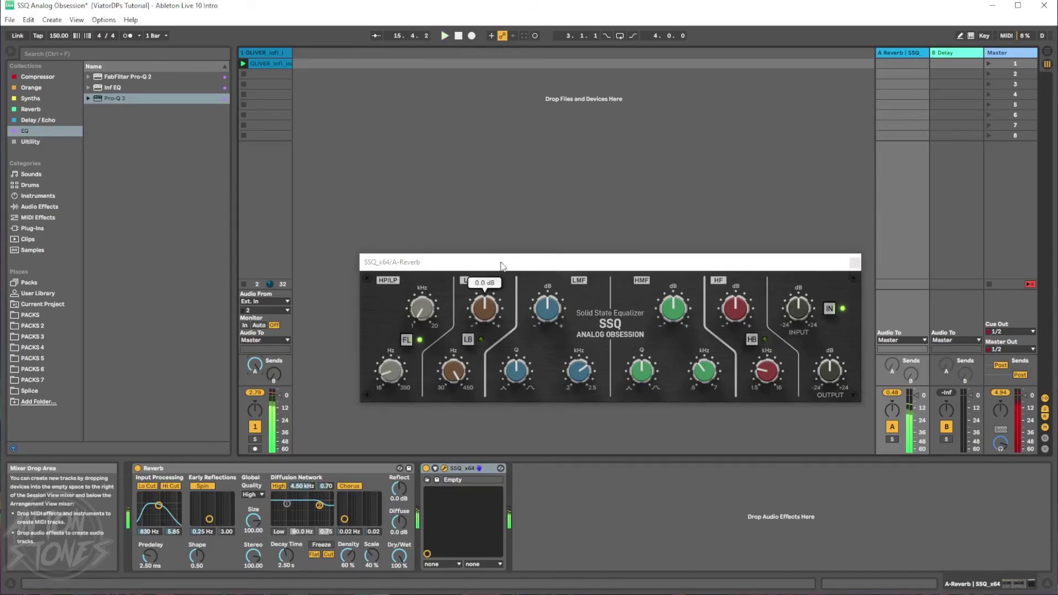
Raise the SSQ's low-pass frequency, set its high-pass slightly below 350 Hz while checking playback, and reposition the plug-in window
left_click_drag(509, 258, 460, 264)
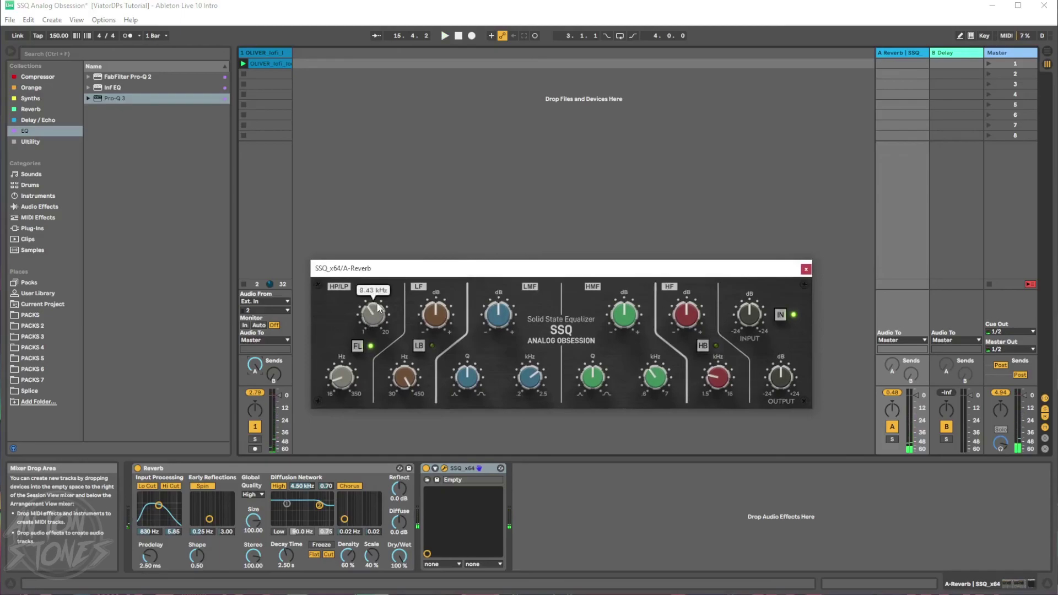
left_click_drag(373, 317, 374, 308)
left_click_drag(343, 359, 344, 305)
key("space")
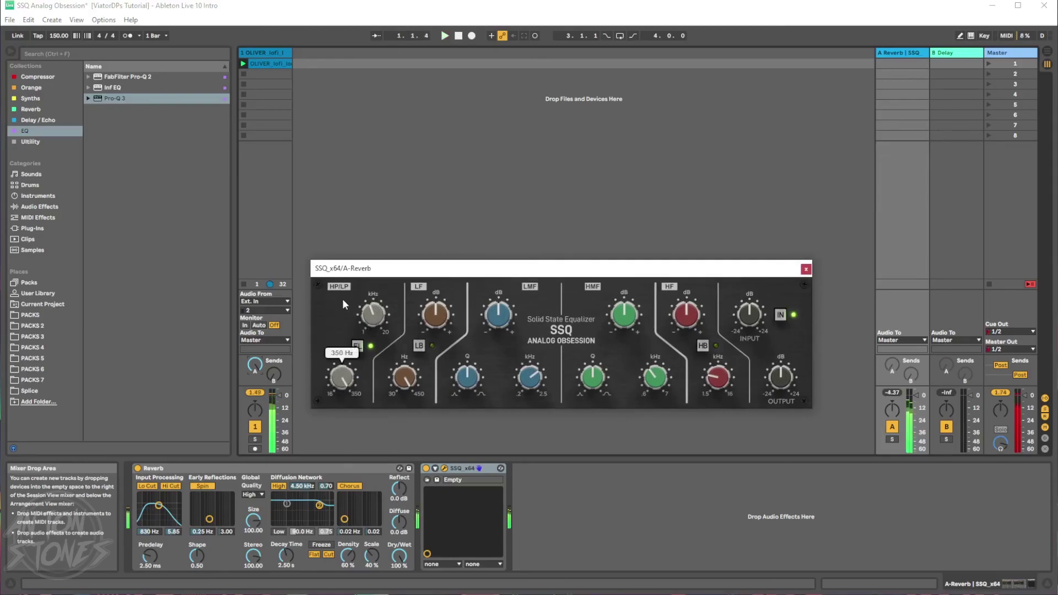
left_click_drag(347, 376, 344, 386)
left_click_drag(609, 274, 424, 270)
mouse_move(498, 301)
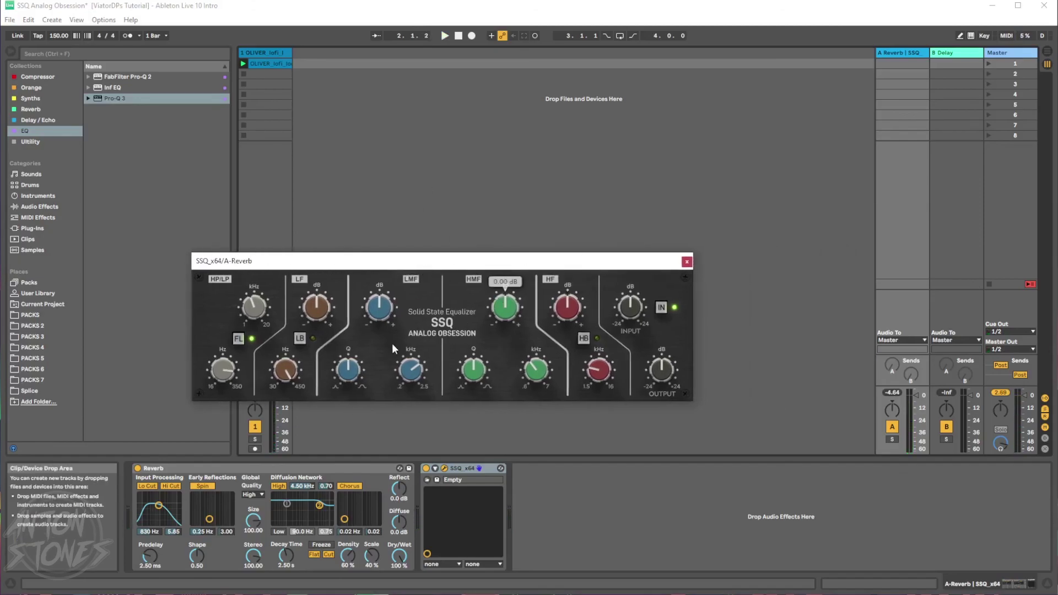
Switch to the Instagram profile in Chrome, browse its posts, close the browser window, and reposition the SSQ window in Ableton Live
mouse_move(139, 1)
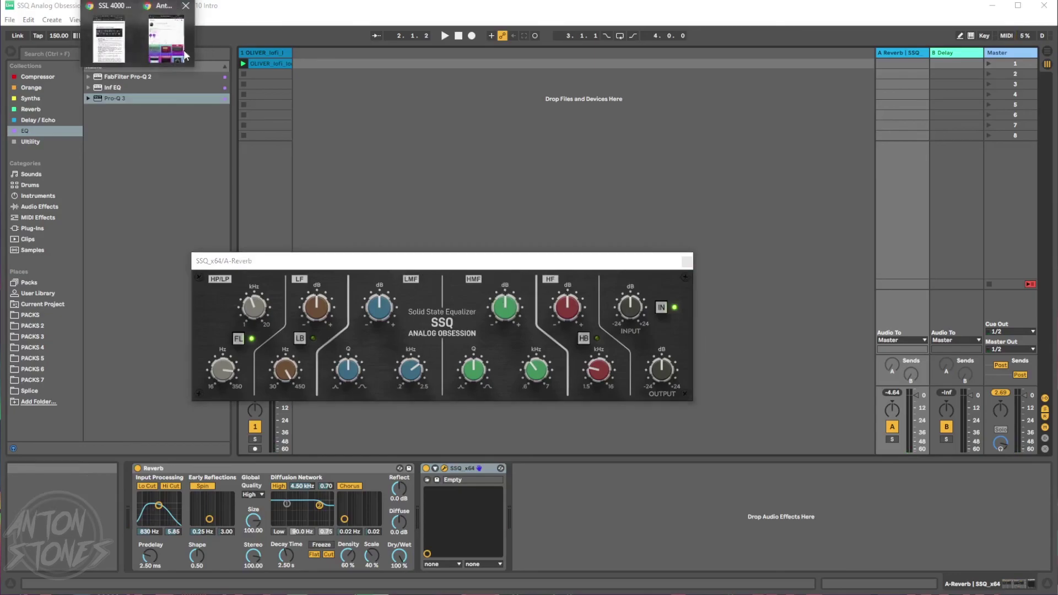
left_click(161, 48)
scroll(794, 259, "down", 5)
left_click_drag(852, 3, 762, 31)
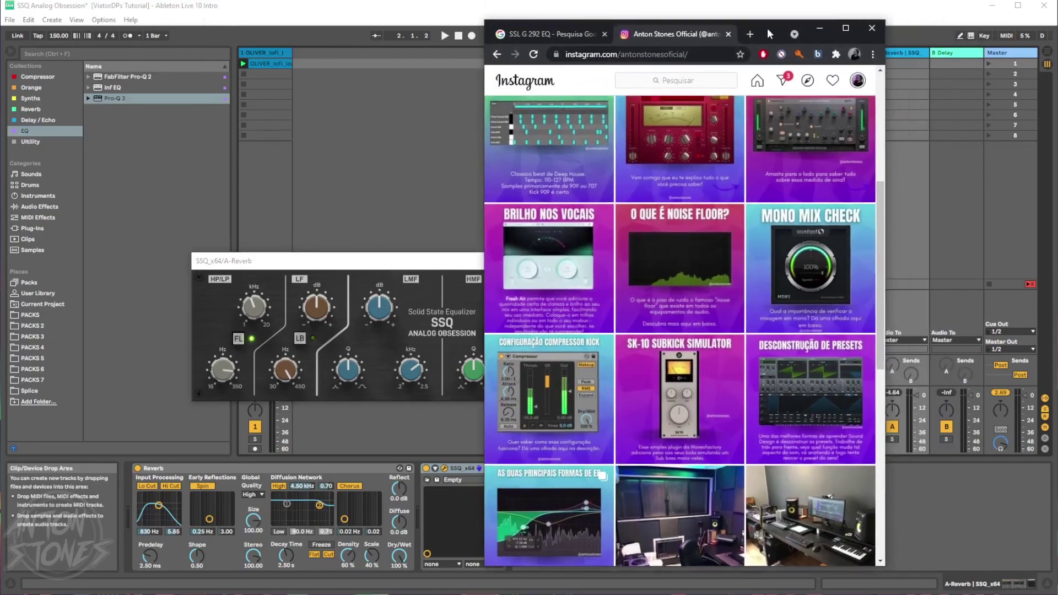
scroll(678, 303, "up", 5)
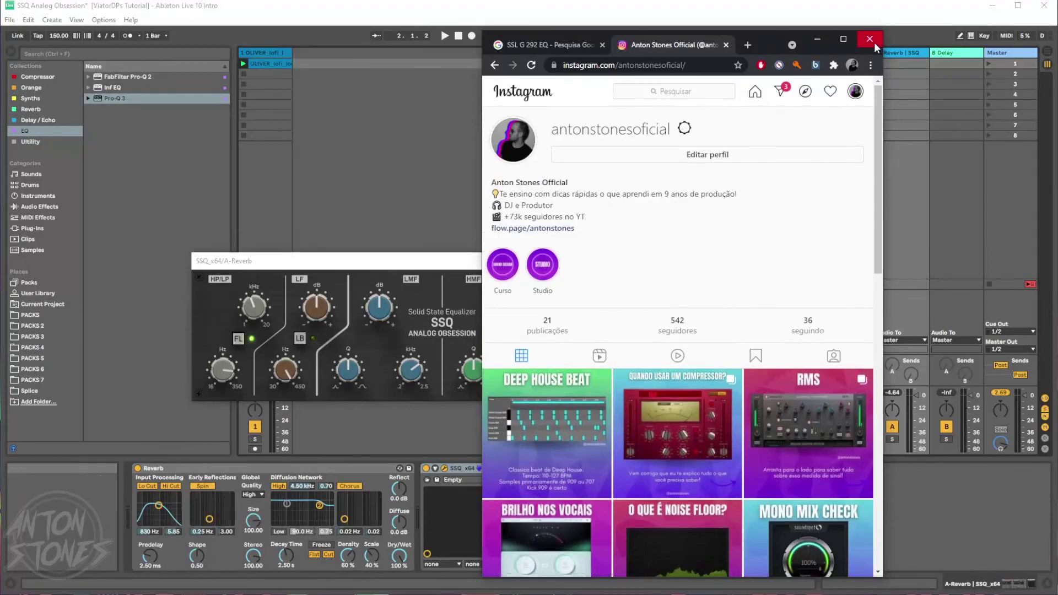
left_click(870, 39)
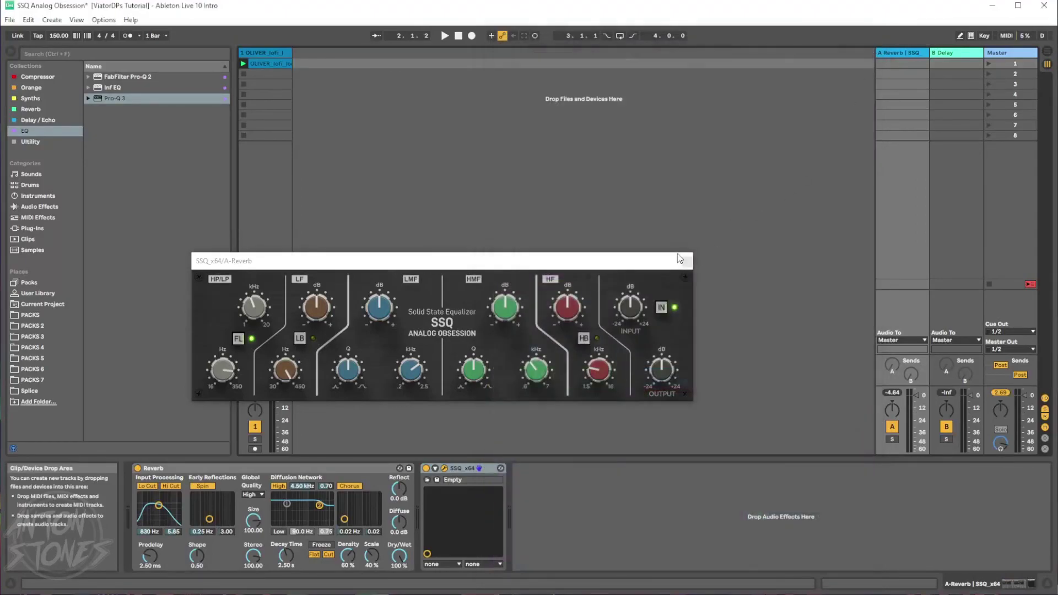
left_click_drag(682, 258, 751, 243)
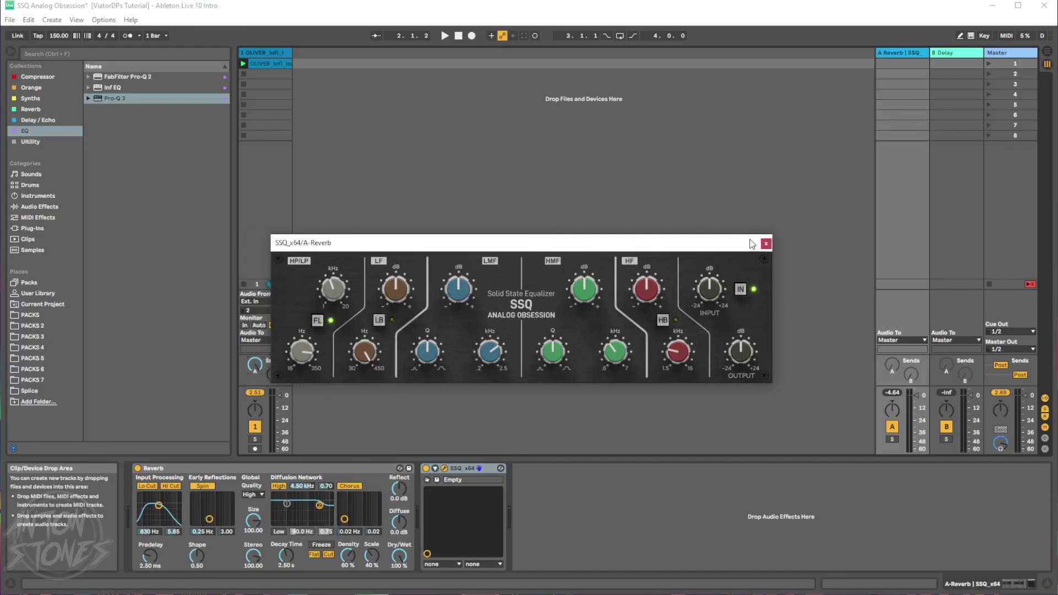